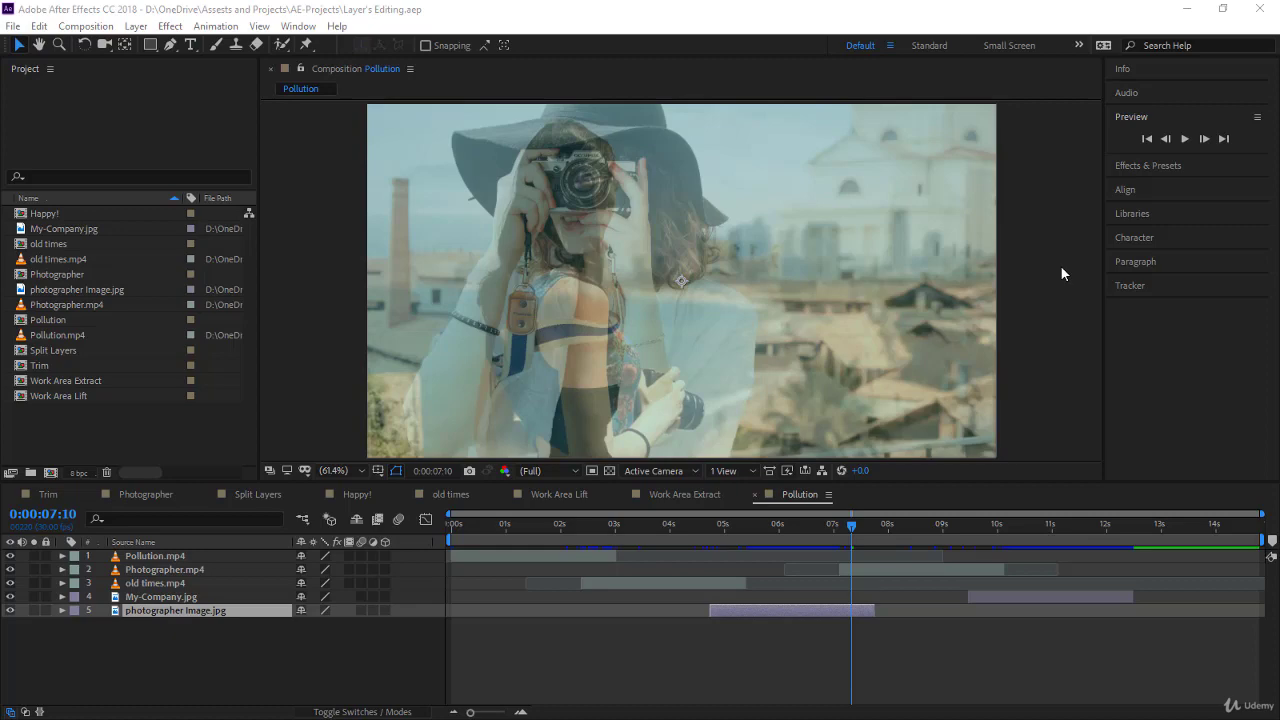
# Create the 'Source Panel' composition (1280×720, 30 fps, 20 seconds) with a black background colour
pyautogui.click(51, 472)
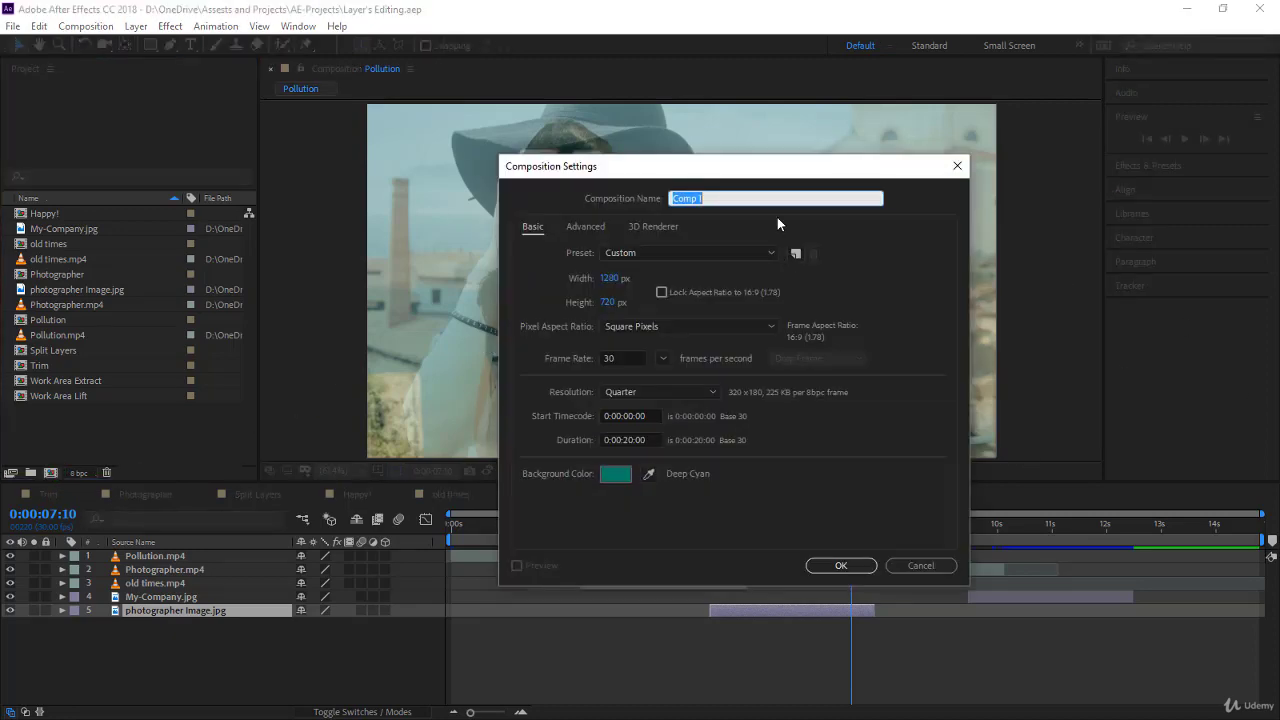
pyautogui.write('Source Panel')
pyautogui.click(615, 473)
pyautogui.moveTo(931, 389)
pyautogui.mouseDown()
pyautogui.moveTo(903, 403)
pyautogui.moveTo(874, 506)
pyautogui.mouseUp()
pyautogui.click(1260, 278)
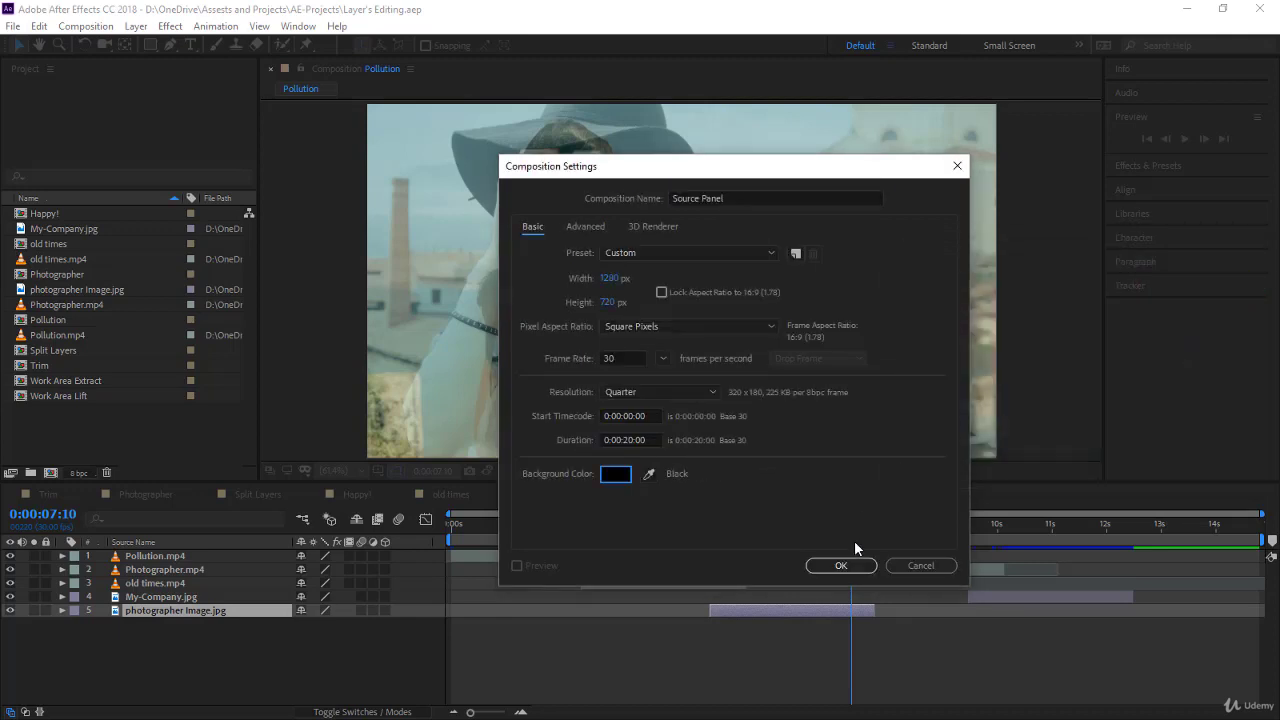
pyautogui.click(871, 565)
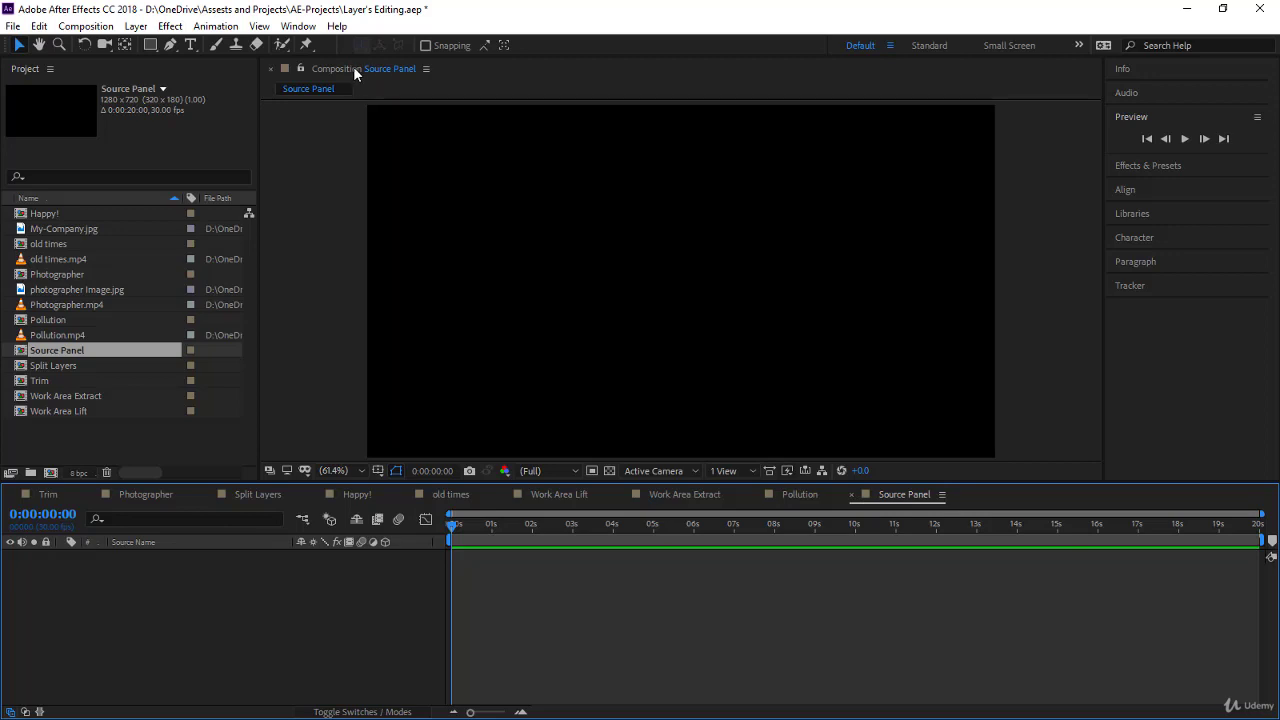
# Close all other composition views, then select Pollution.mp4 in the Project panel
pyautogui.click(379, 68)
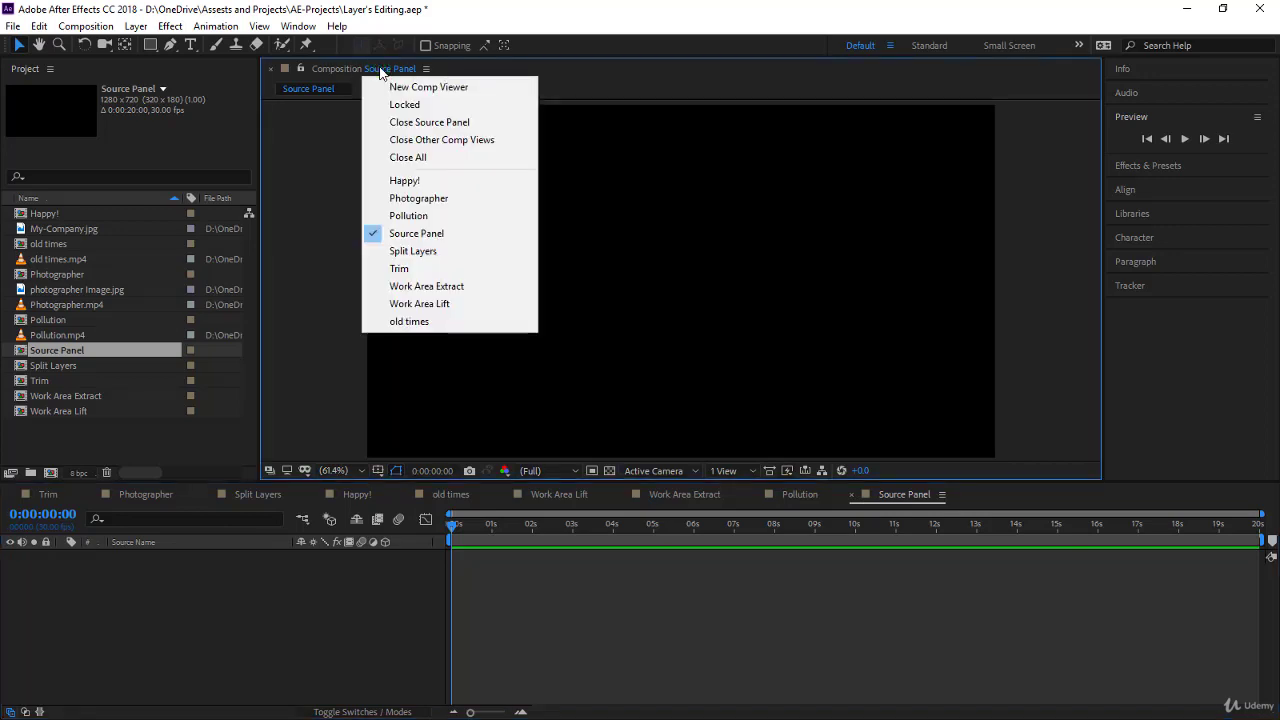
pyautogui.click(419, 141)
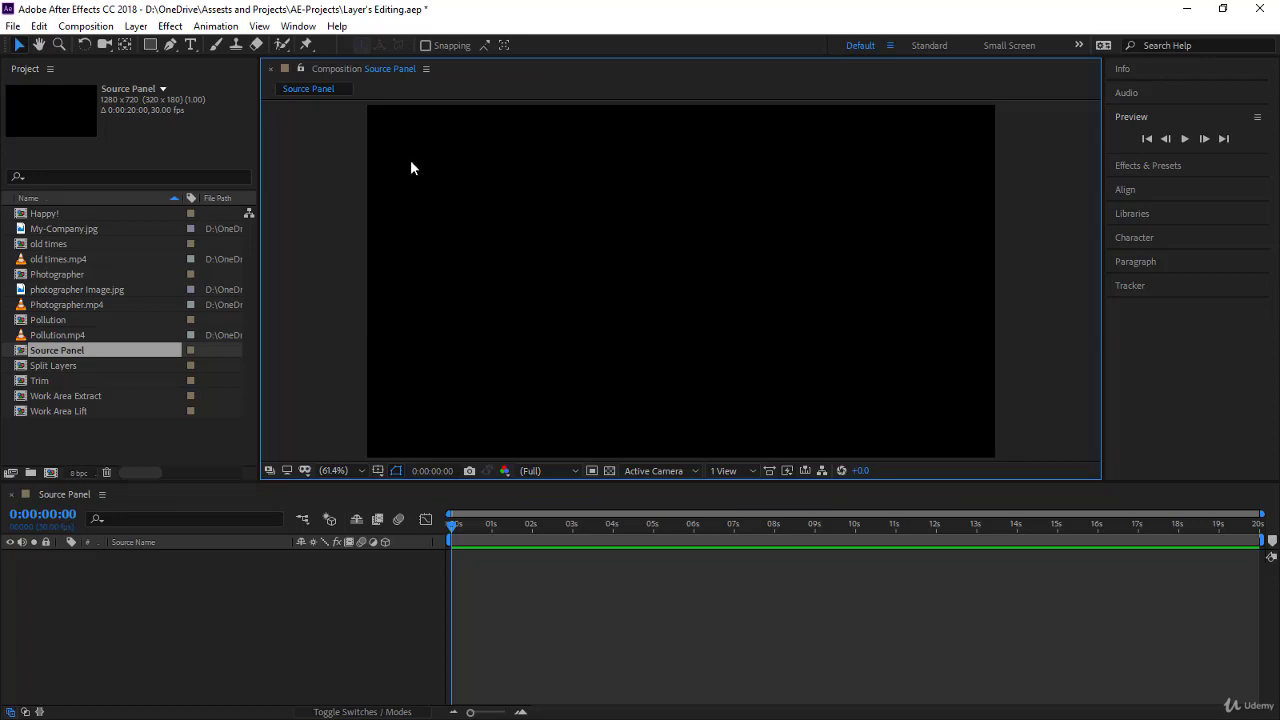
pyautogui.click(396, 471)
pyautogui.click(95, 336)
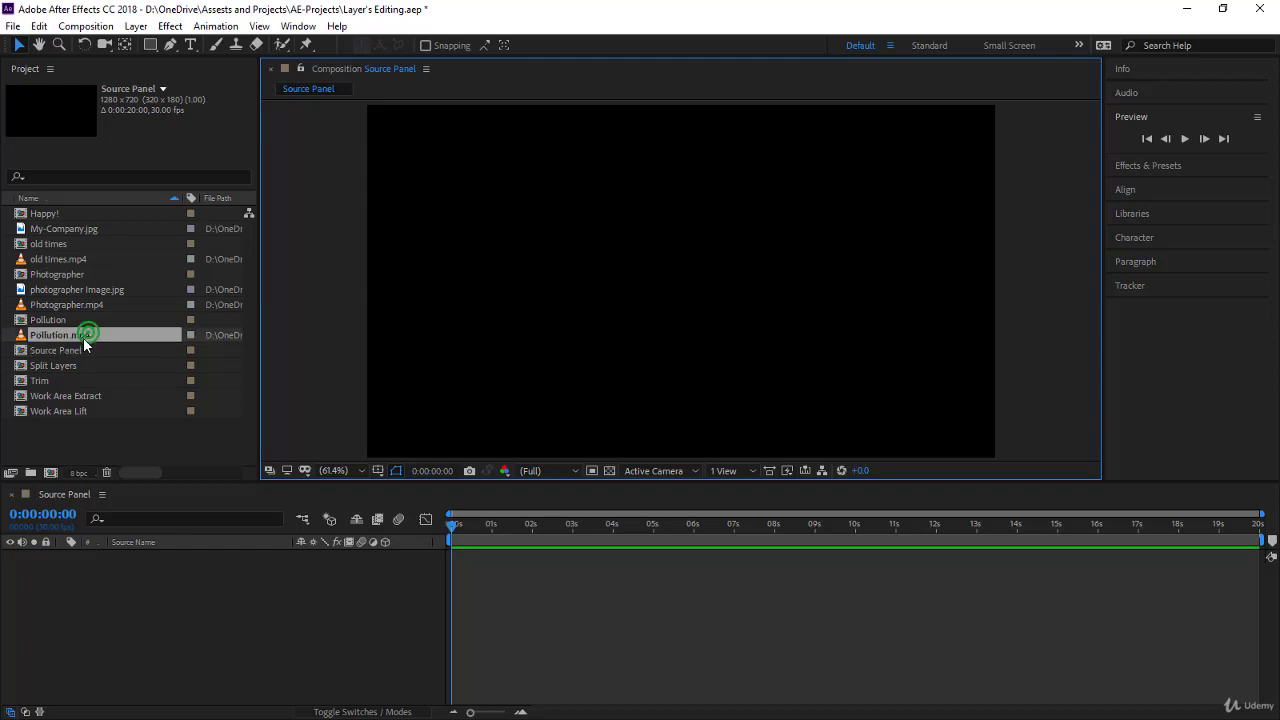
# Open Pollution.mp4 in the Footage viewer, compare it with Source Panel, and play it back
pyautogui.doubleClick(20, 338)
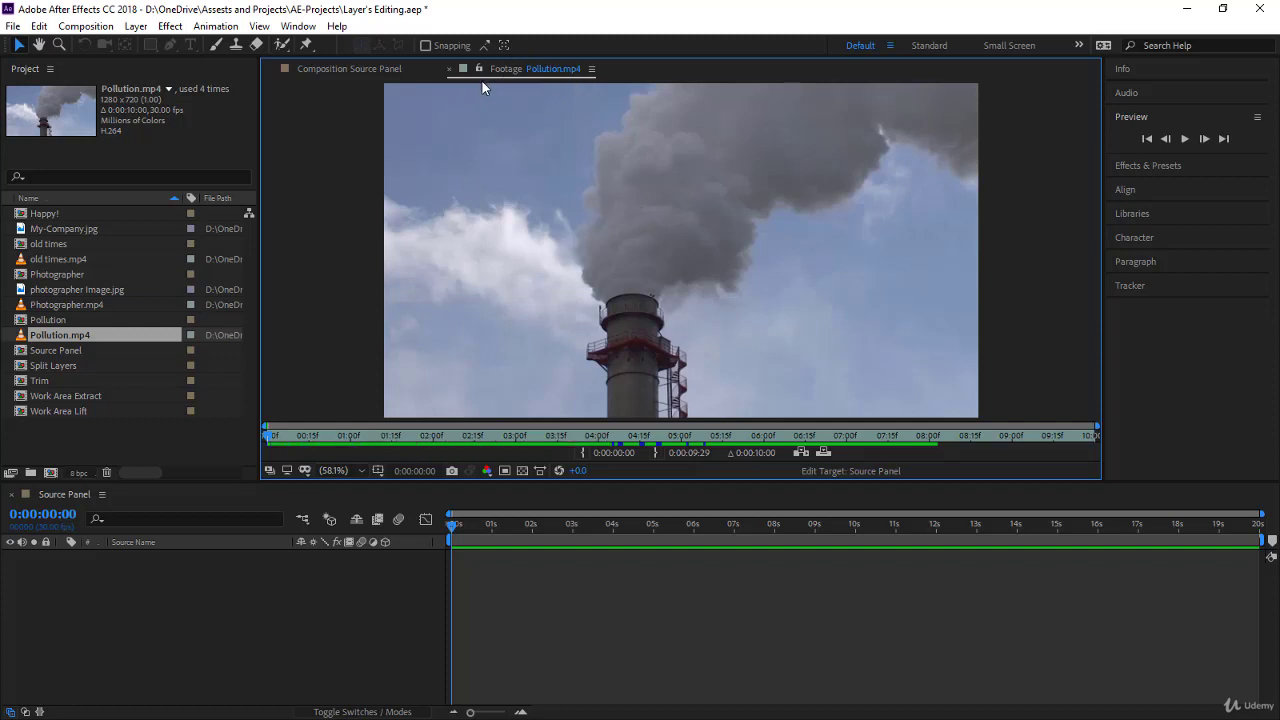
pyautogui.click(355, 68)
pyautogui.click(517, 69)
pyautogui.click(376, 69)
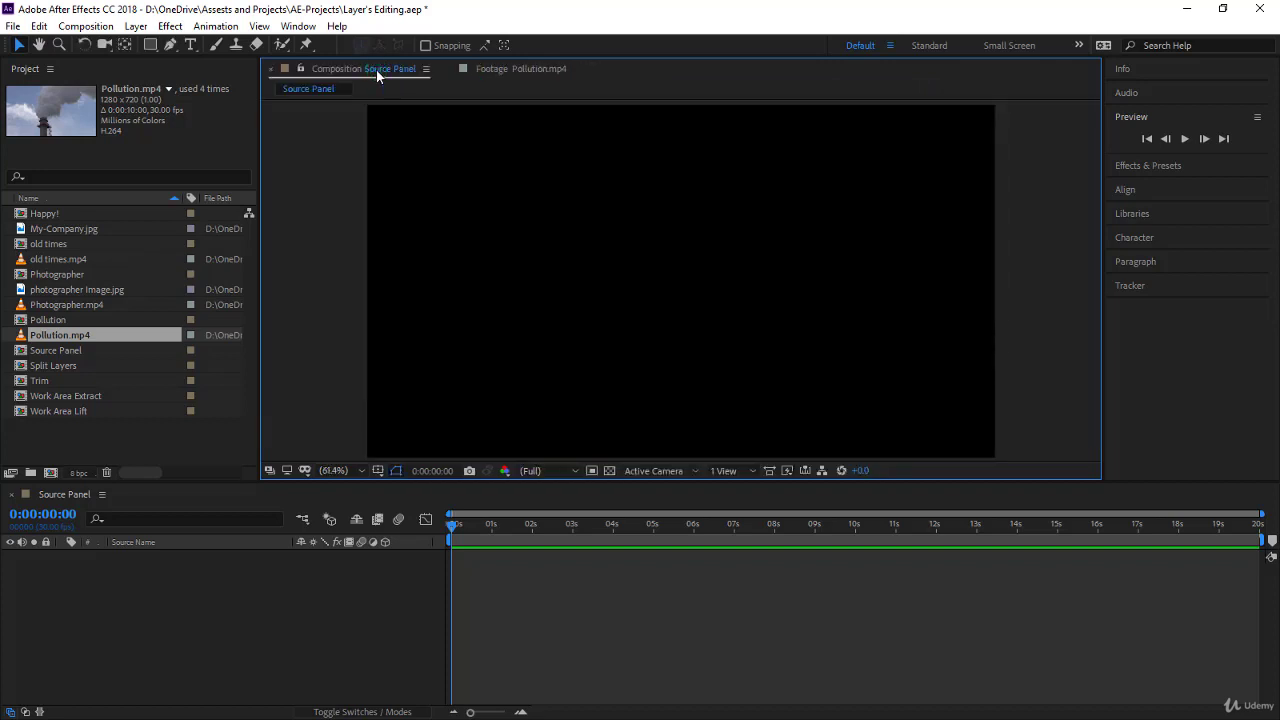
pyautogui.click(516, 68)
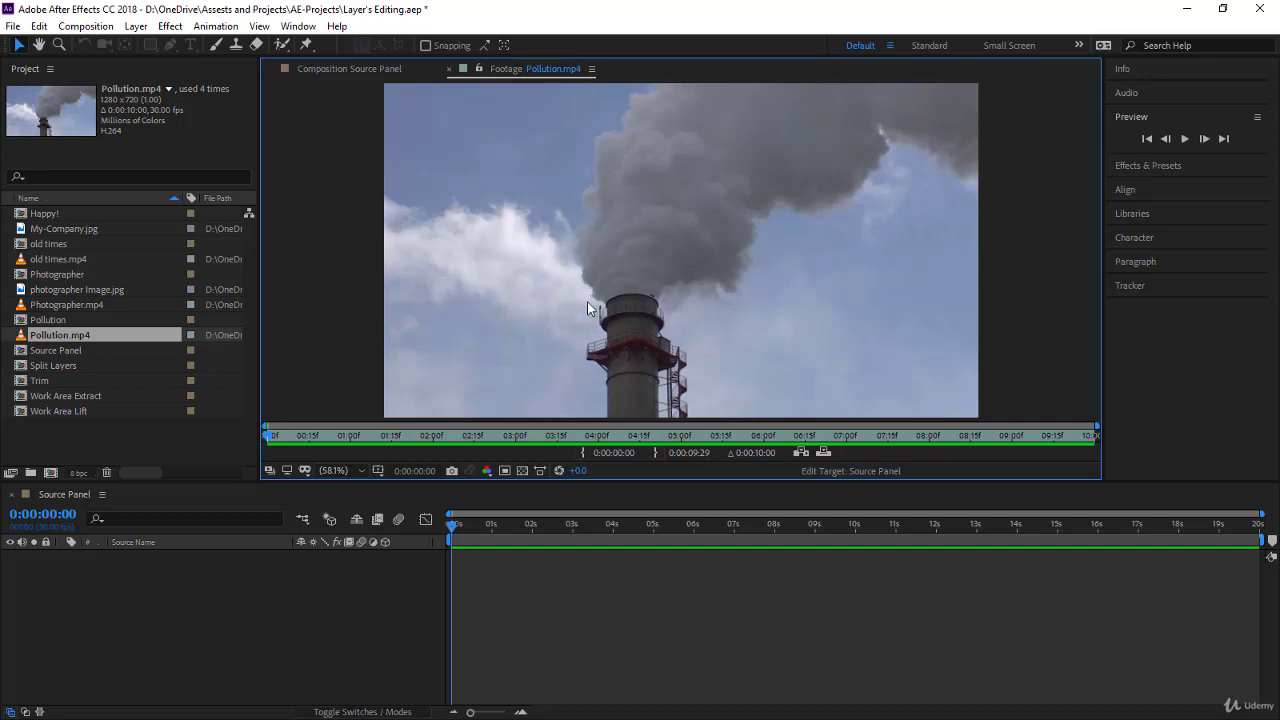
pyautogui.press('space')
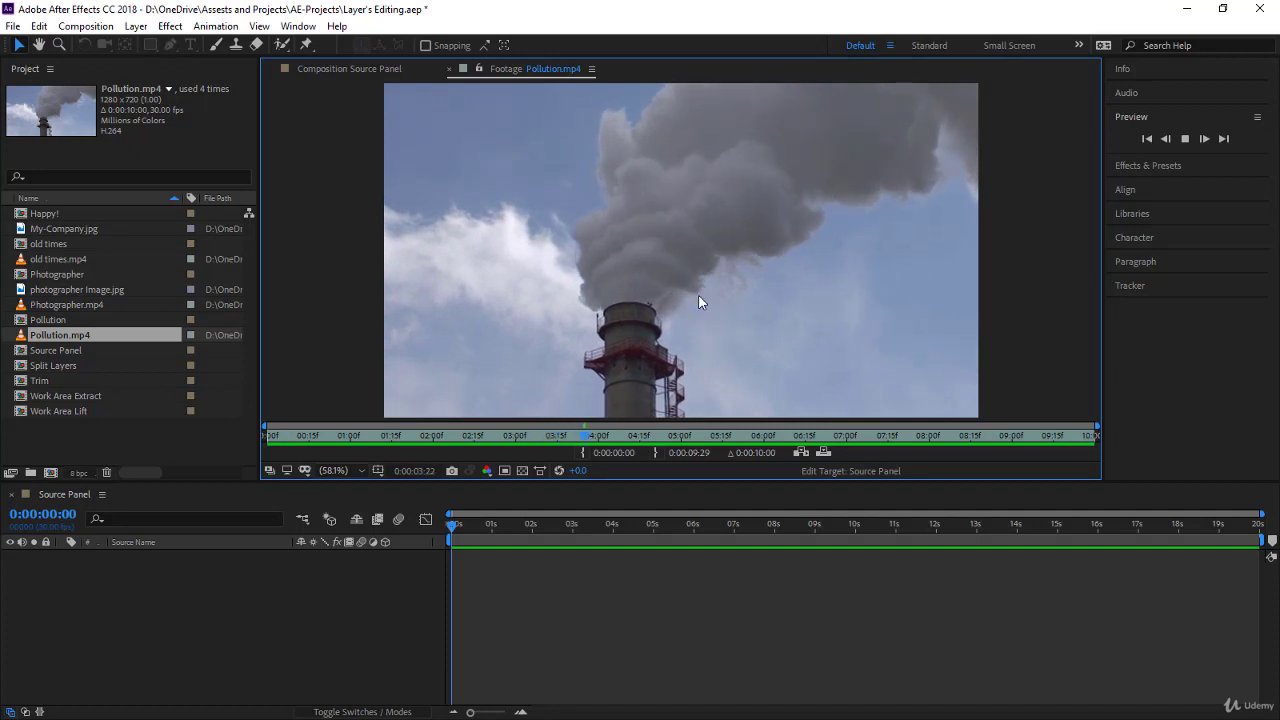
# Set Pollution.mp4's in point at 0:00:04:00 using Go to Time
pyautogui.click(589, 437)
pyautogui.moveTo(589, 437); pyautogui.dragTo(583, 436)
pyautogui.click(420, 474)
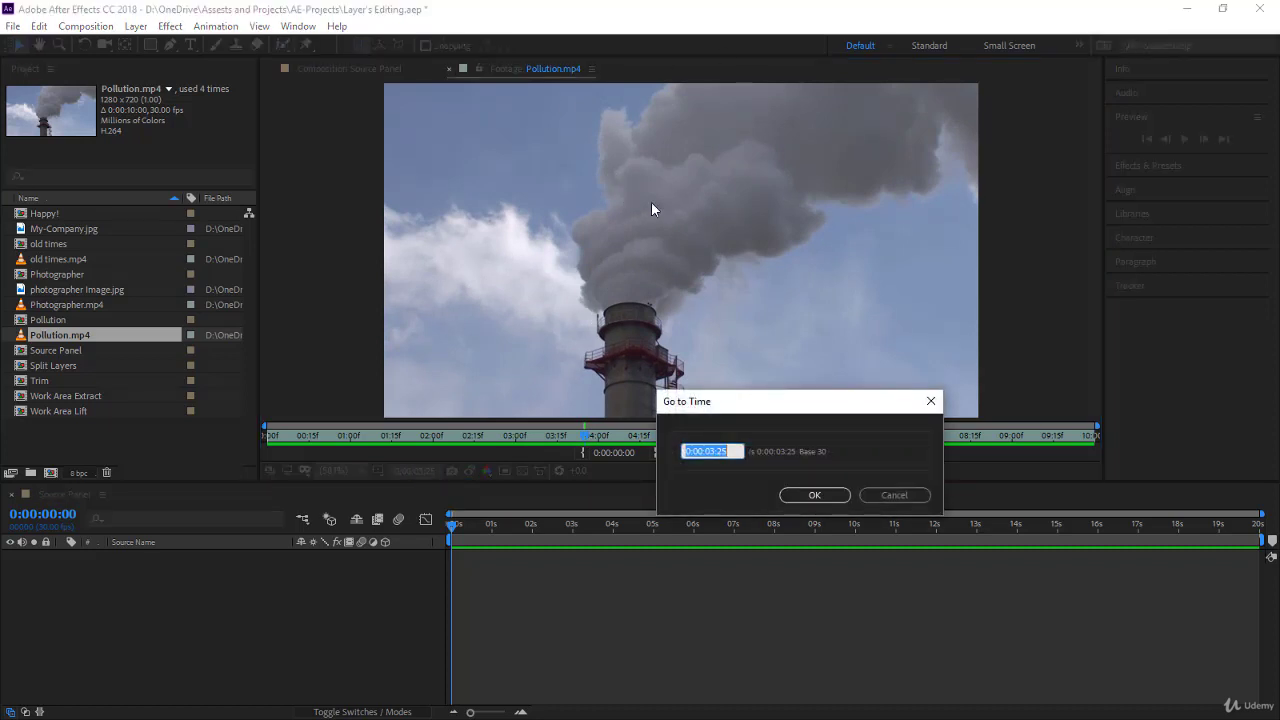
pyautogui.write('400')
pyautogui.click(818, 498)
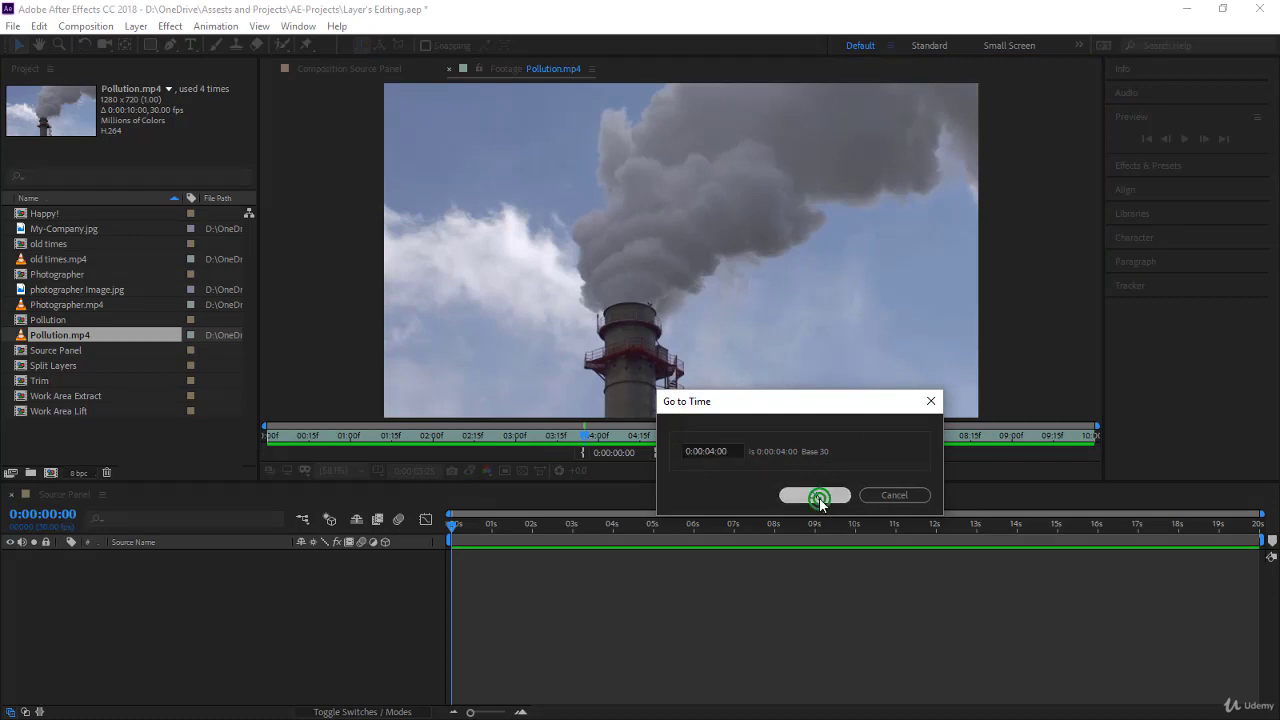
pyautogui.click(584, 453)
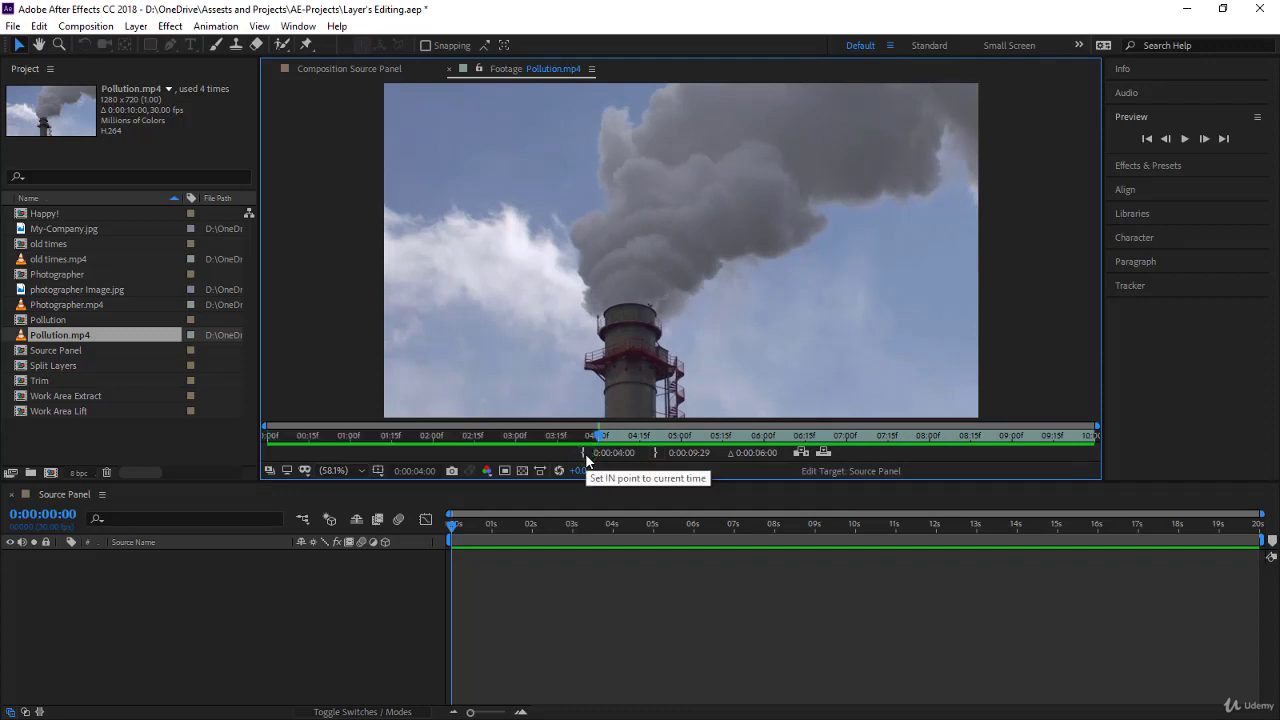
# Set Pollution.mp4's out point at 0:00:08:00 and return to the Source Panel composition
pyautogui.click(423, 474)
pyautogui.write('800')
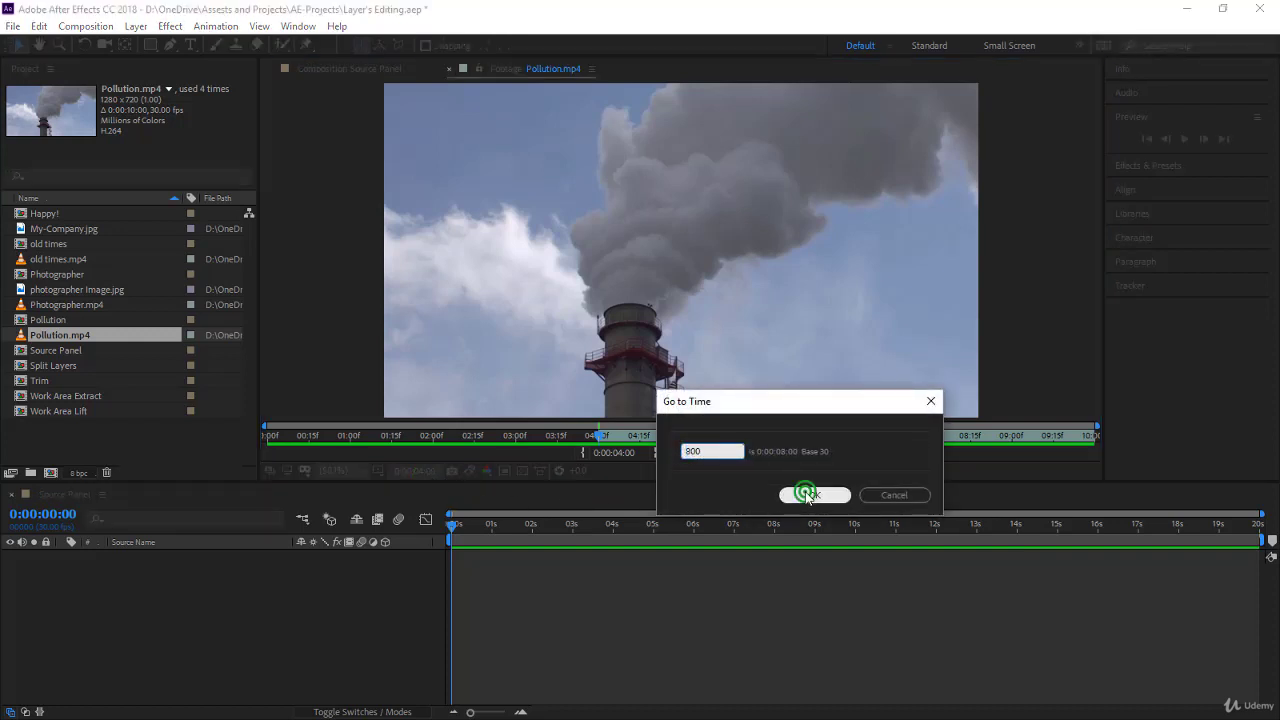
pyautogui.click(808, 495)
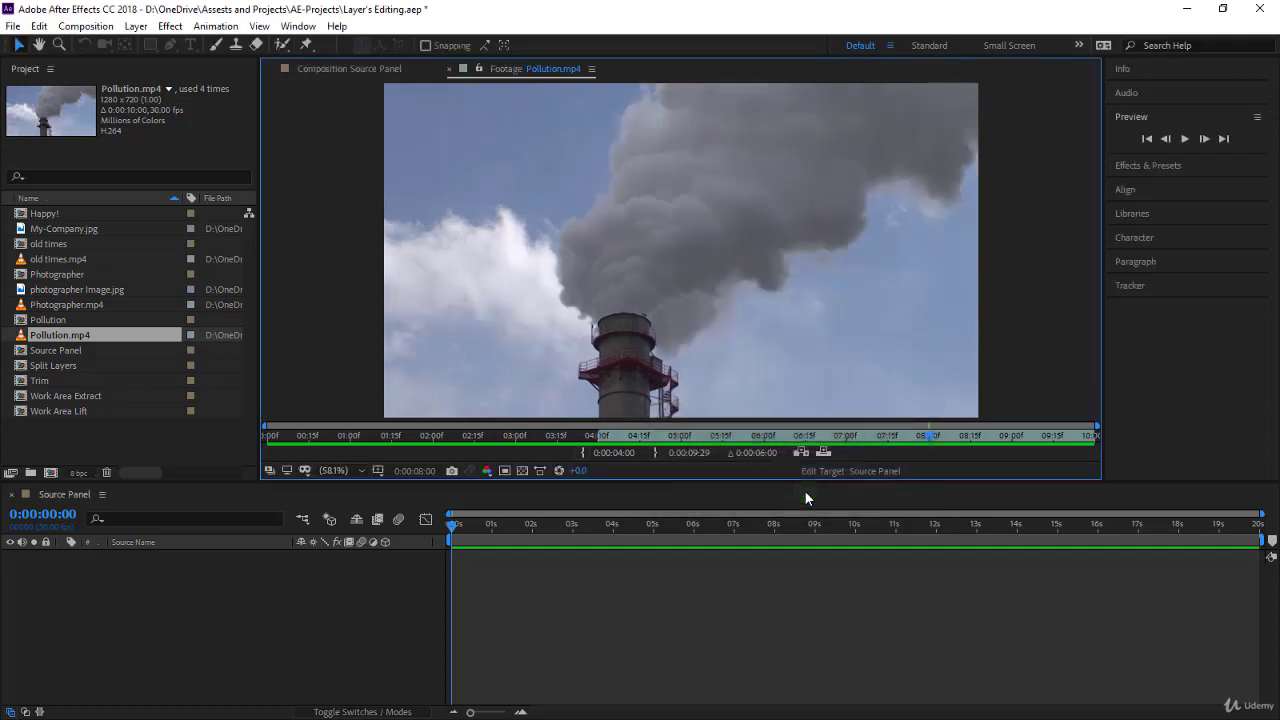
pyautogui.click(656, 453)
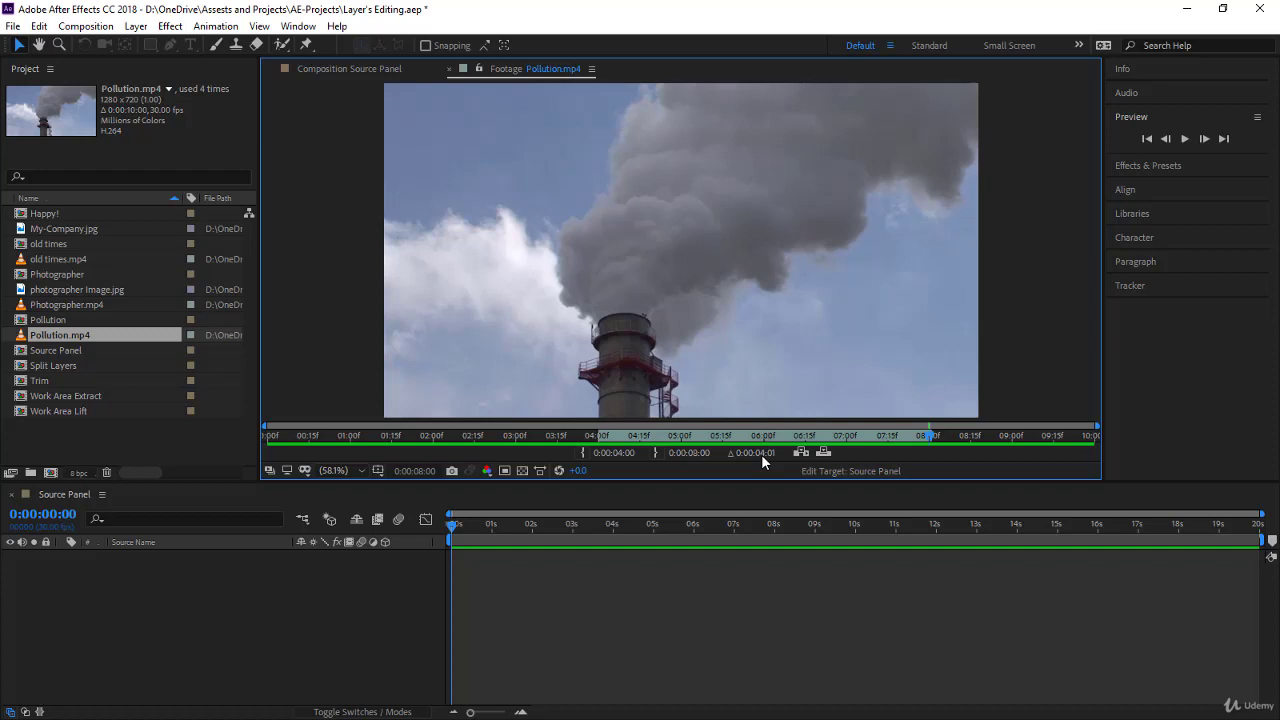
pyautogui.click(300, 592)
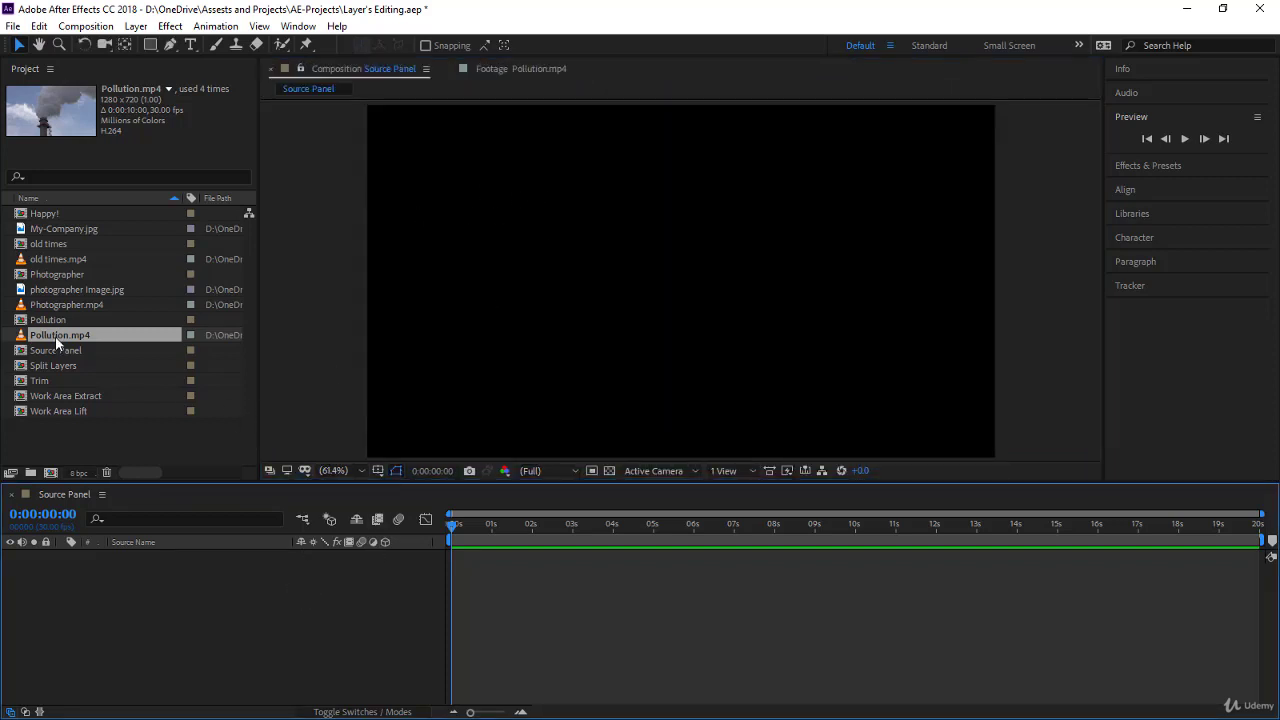
# Add the trimmed Pollution.mp4 as layer 1 of Source Panel, then return to its footage view
pyautogui.moveTo(55, 336); pyautogui.dragTo(573, 593)
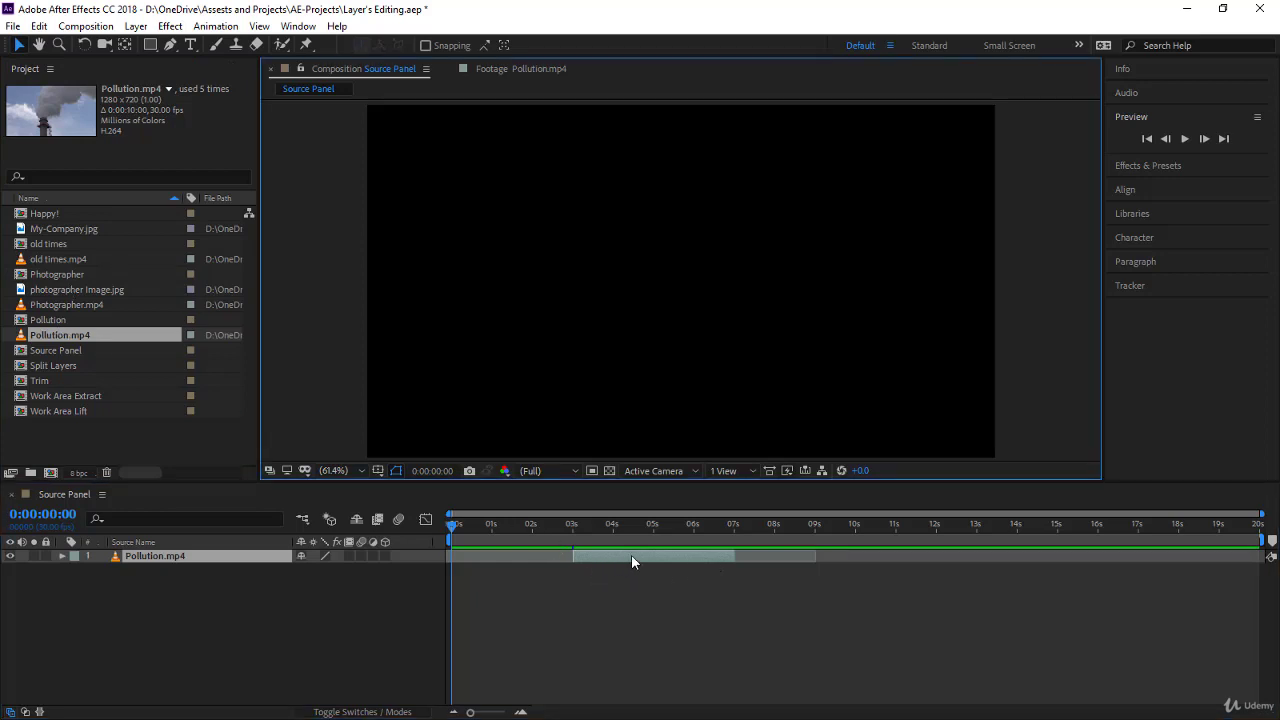
pyautogui.click(528, 64)
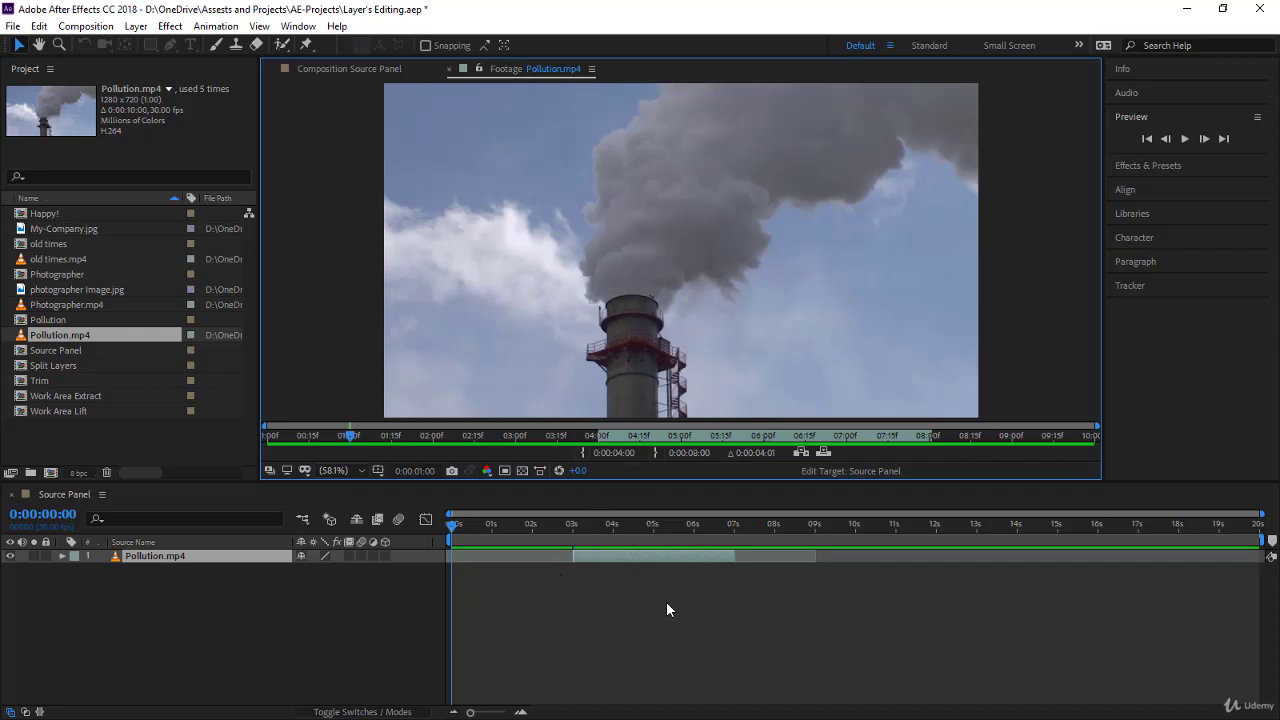
# Duplicate Pollution.mp4 with Ctrl+D and open the copy, Pollution.mp4 2, in the footage viewer
pyautogui.click(67, 341)
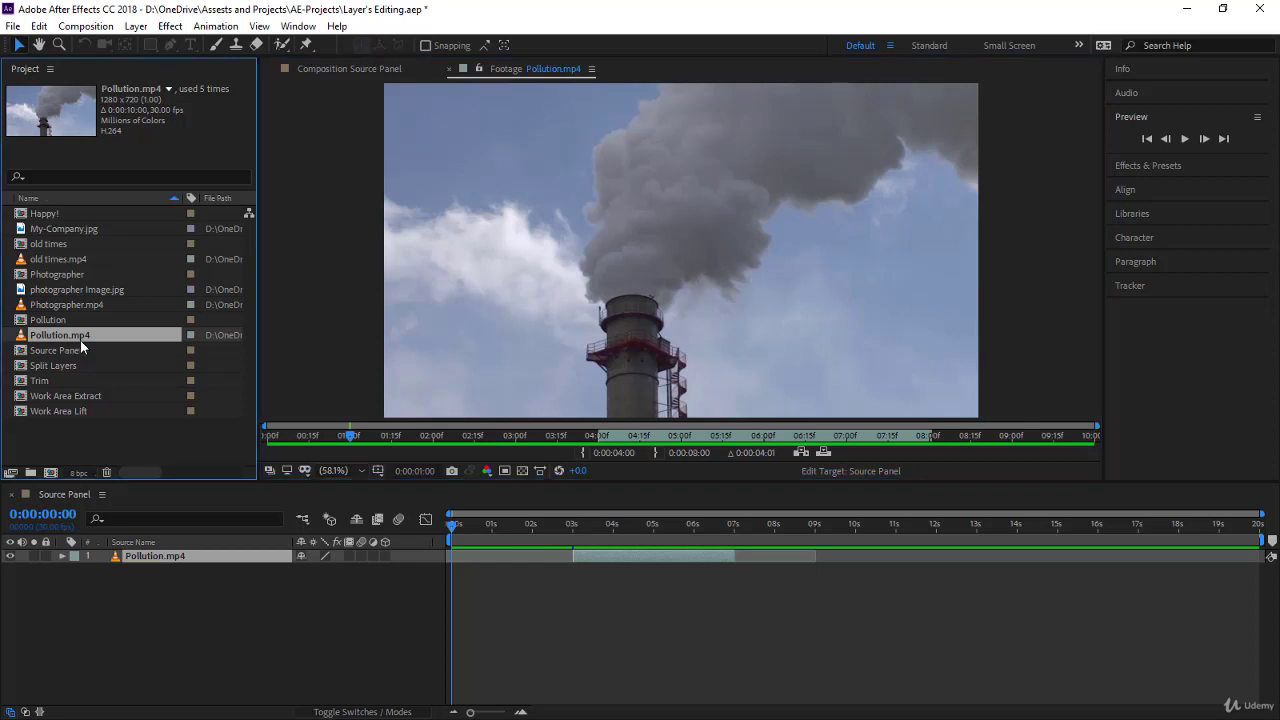
pyautogui.hotkey('ctrl', 'd')
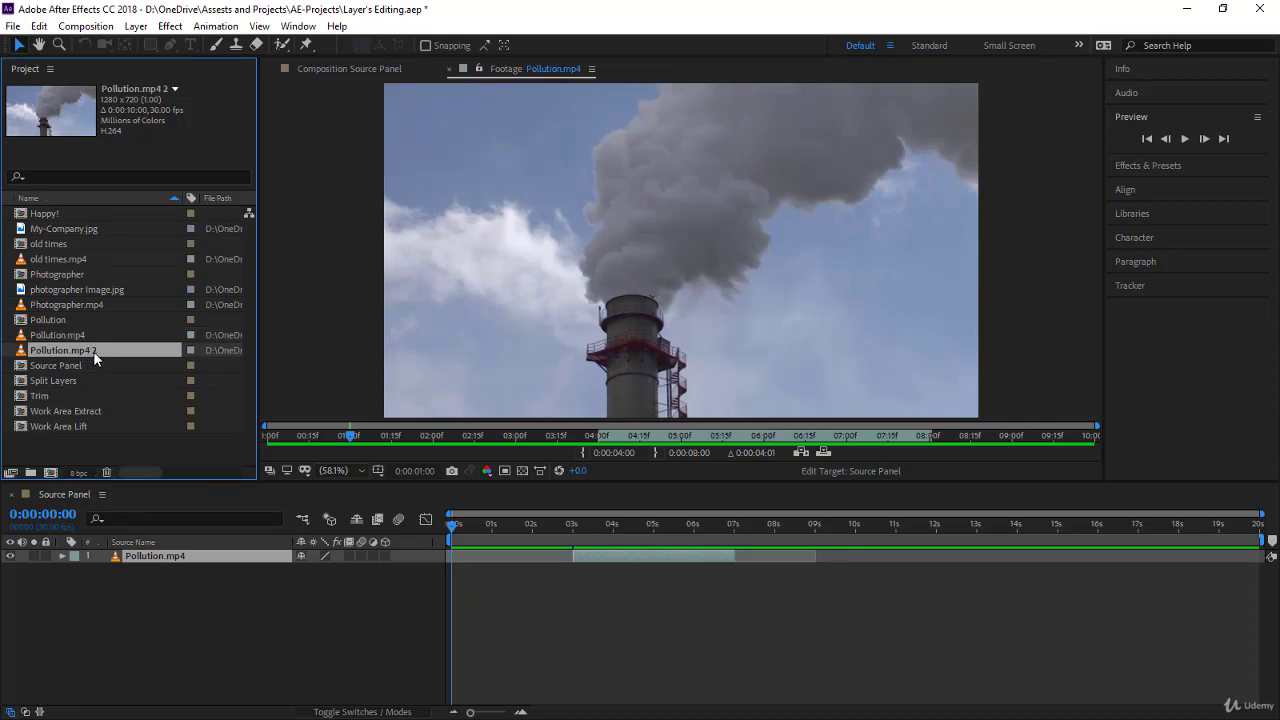
pyautogui.doubleClick(93, 351)
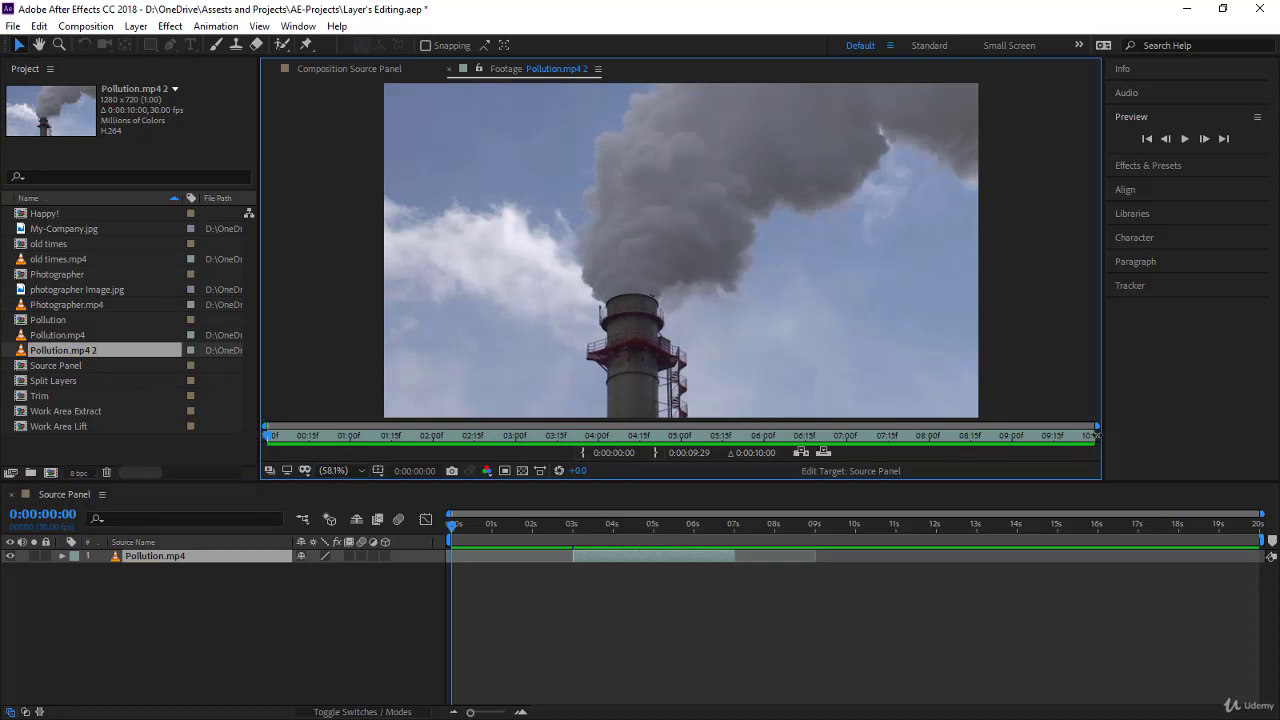
# Set Pollution.mp4 2's in point at 0:00:01:00
pyautogui.click(349, 436)
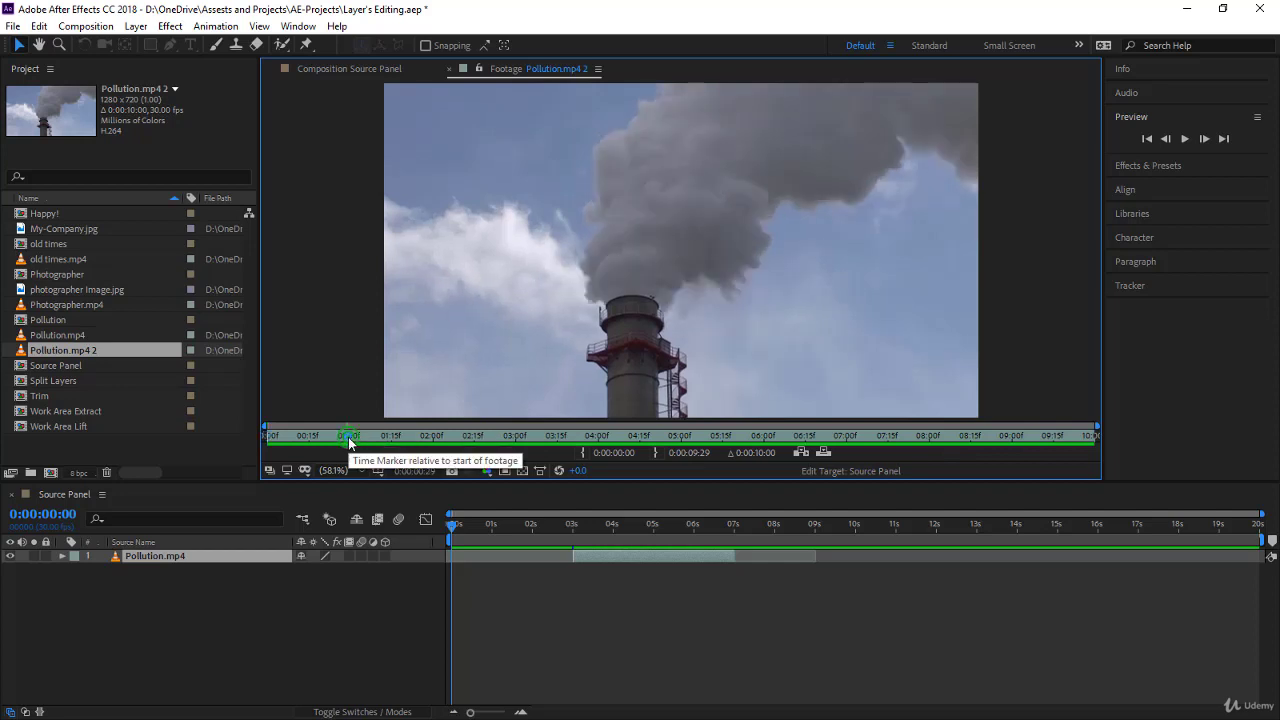
pyautogui.click(413, 471)
pyautogui.write('100')
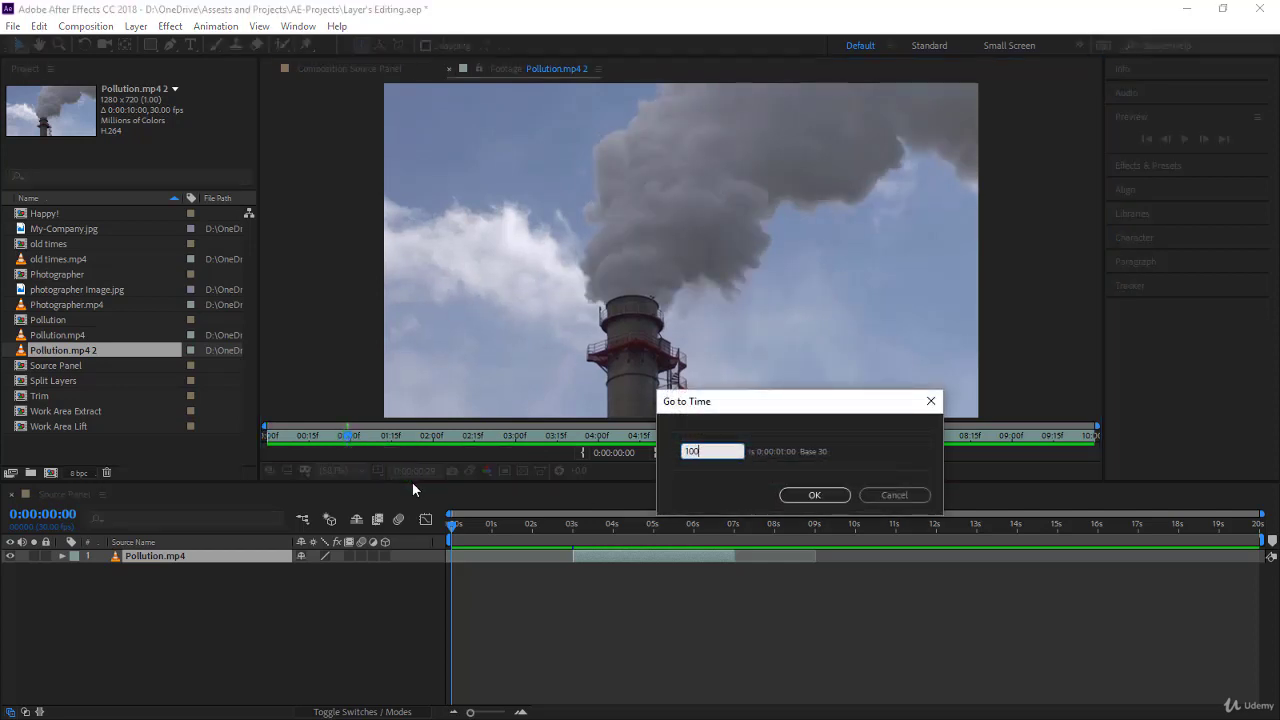
pyautogui.press('Return')
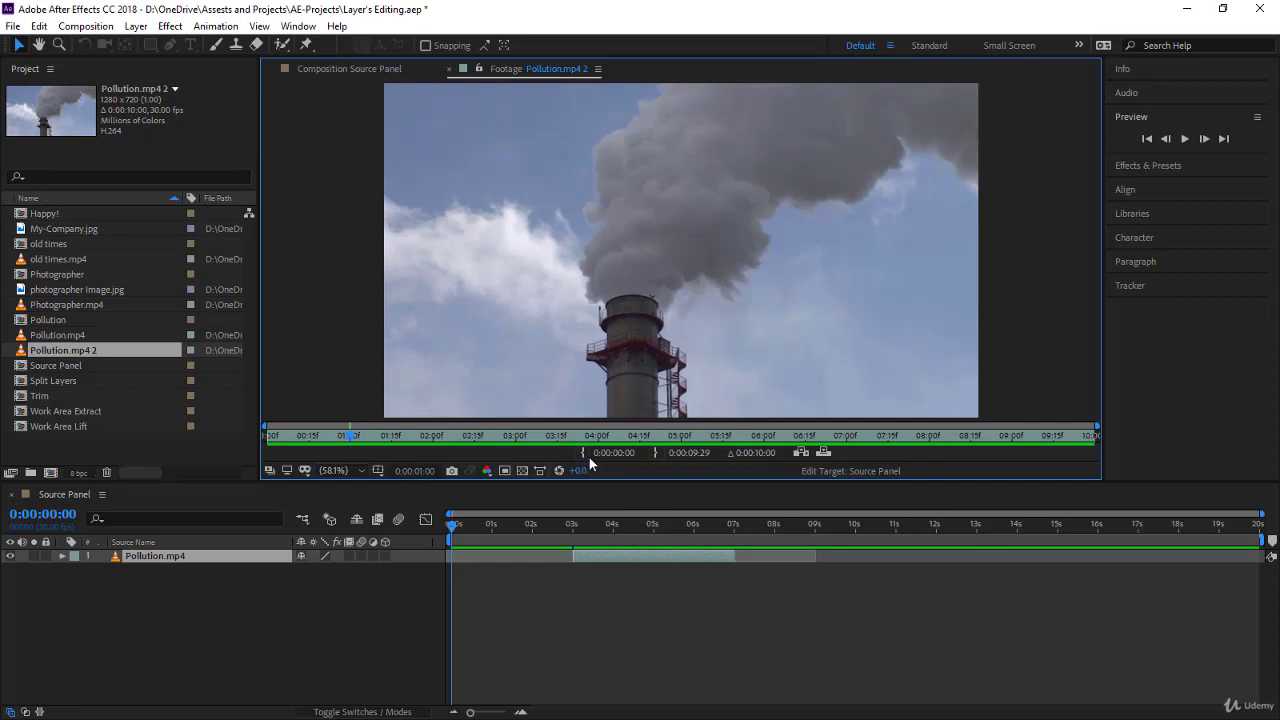
pyautogui.click(584, 452)
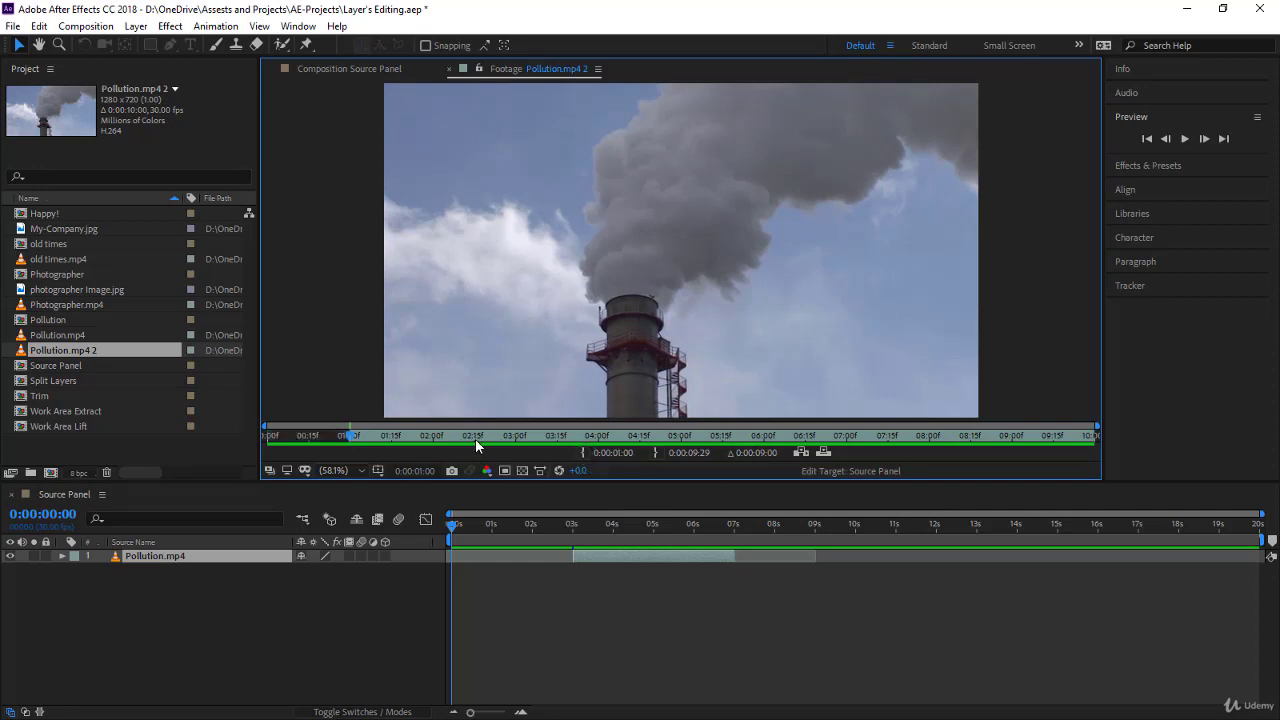
# Set Pollution.mp4 2's out point at 0:00:03:00 and add it to the Source Panel timeline
pyautogui.click(516, 437)
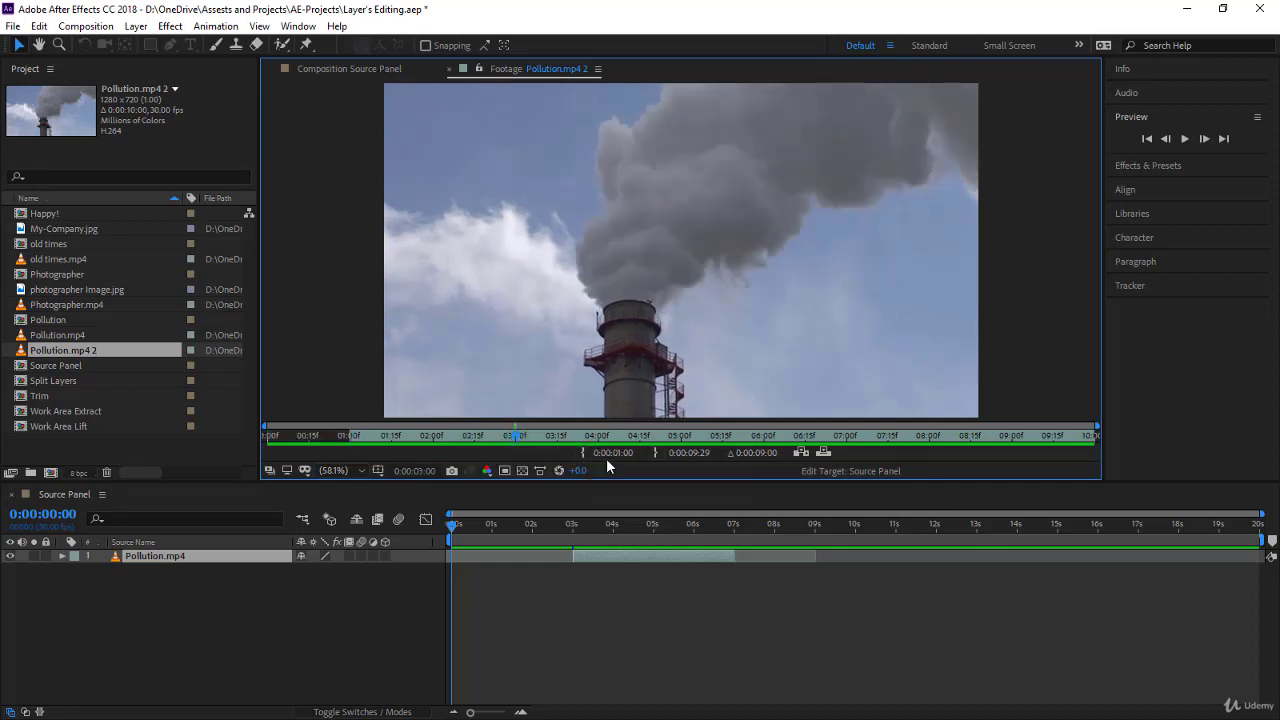
pyautogui.click(426, 471)
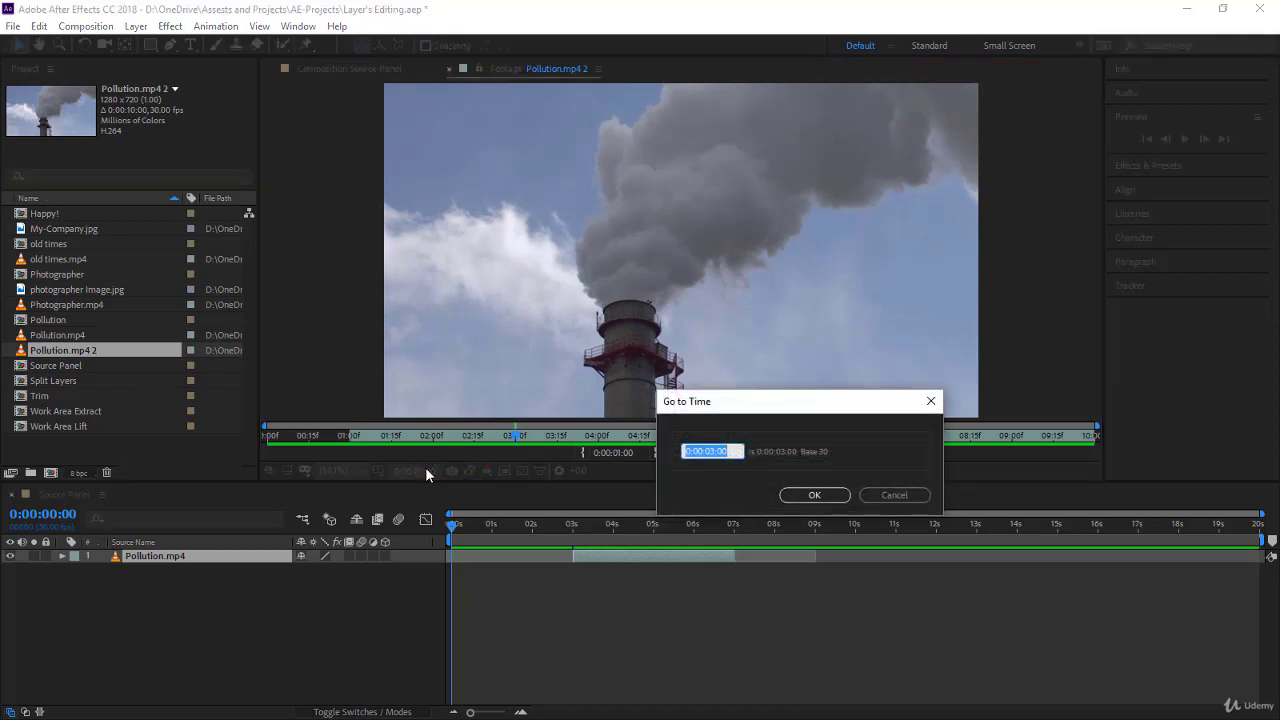
pyautogui.click(815, 494)
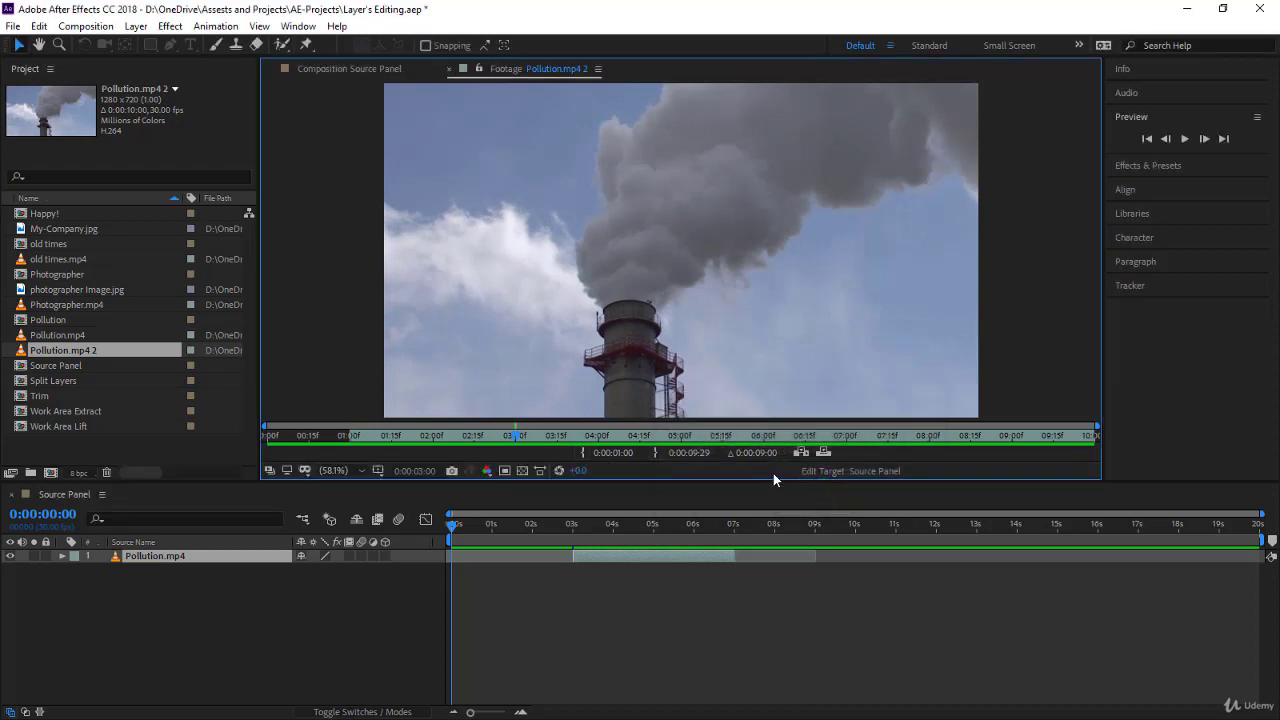
pyautogui.click(655, 451)
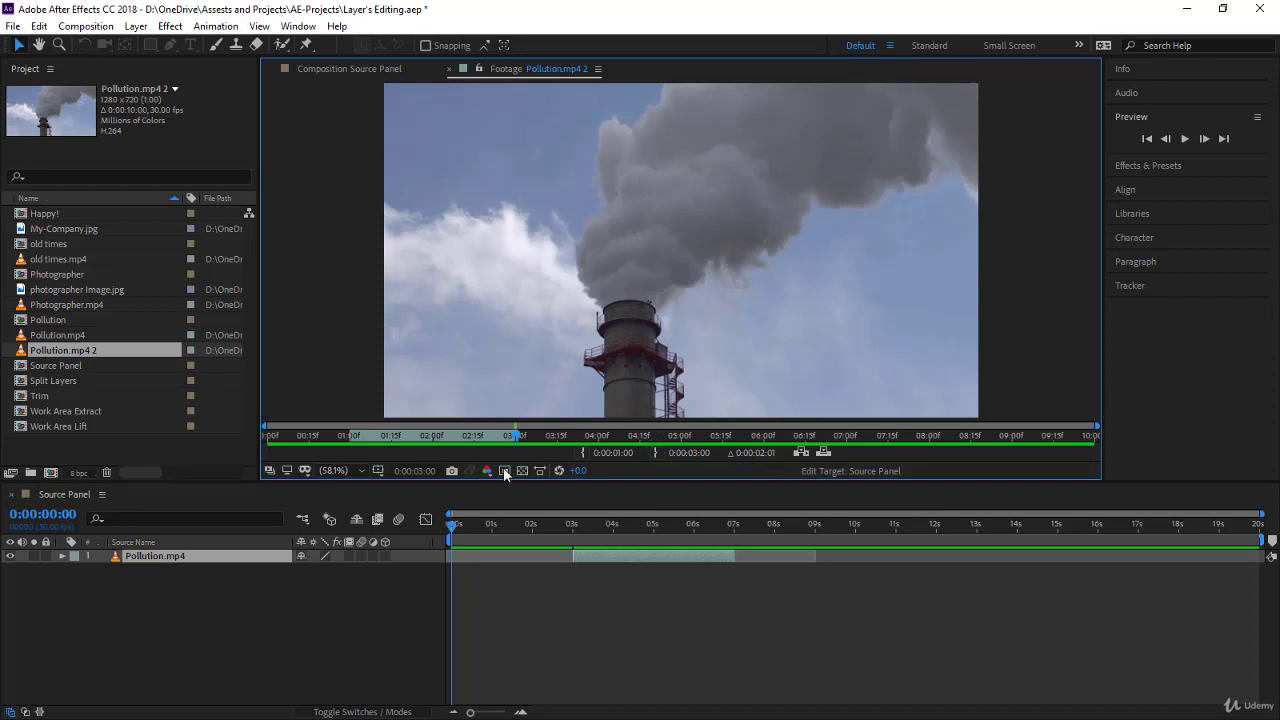
pyautogui.moveTo(73, 350); pyautogui.dragTo(853, 588)
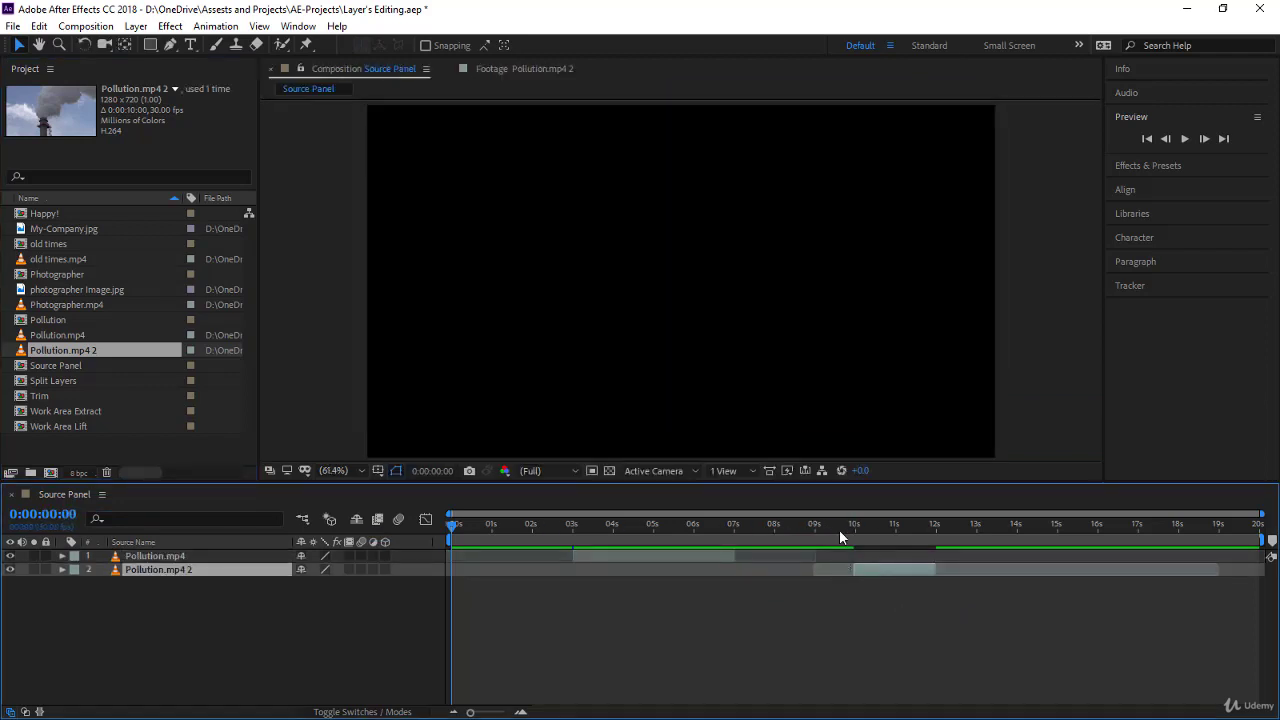
# Undo an accidentally added Pollution.mp4 layer and bring back the Pollution.mp4 2 footage view
pyautogui.click(96, 335)
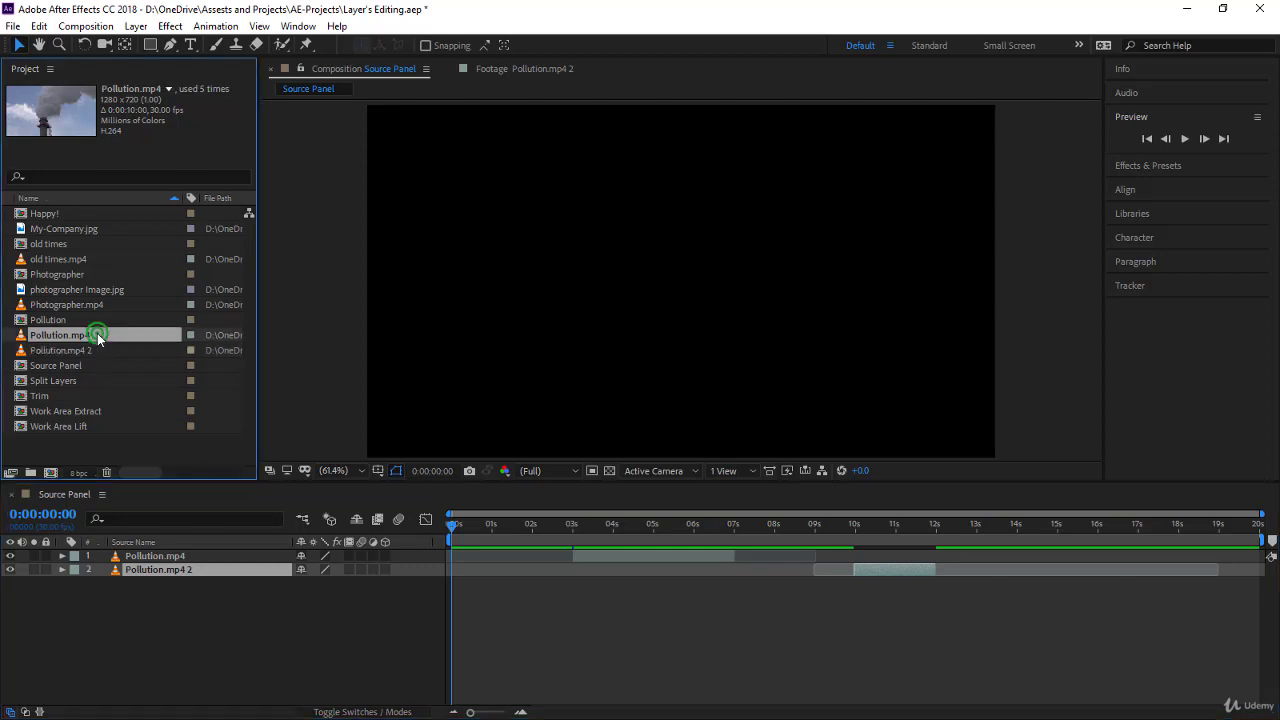
pyautogui.moveTo(96, 335); pyautogui.dragTo(170, 557)
pyautogui.hotkey('ctrl', 'z')
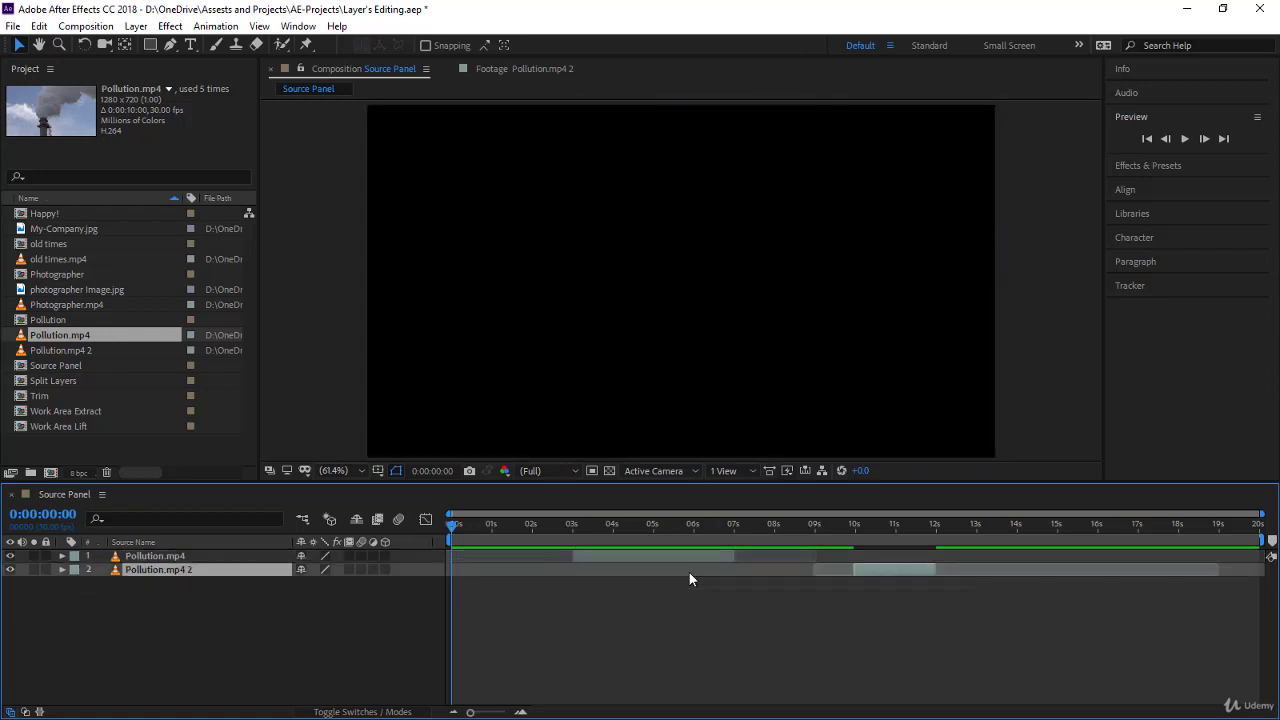
pyautogui.click(96, 350)
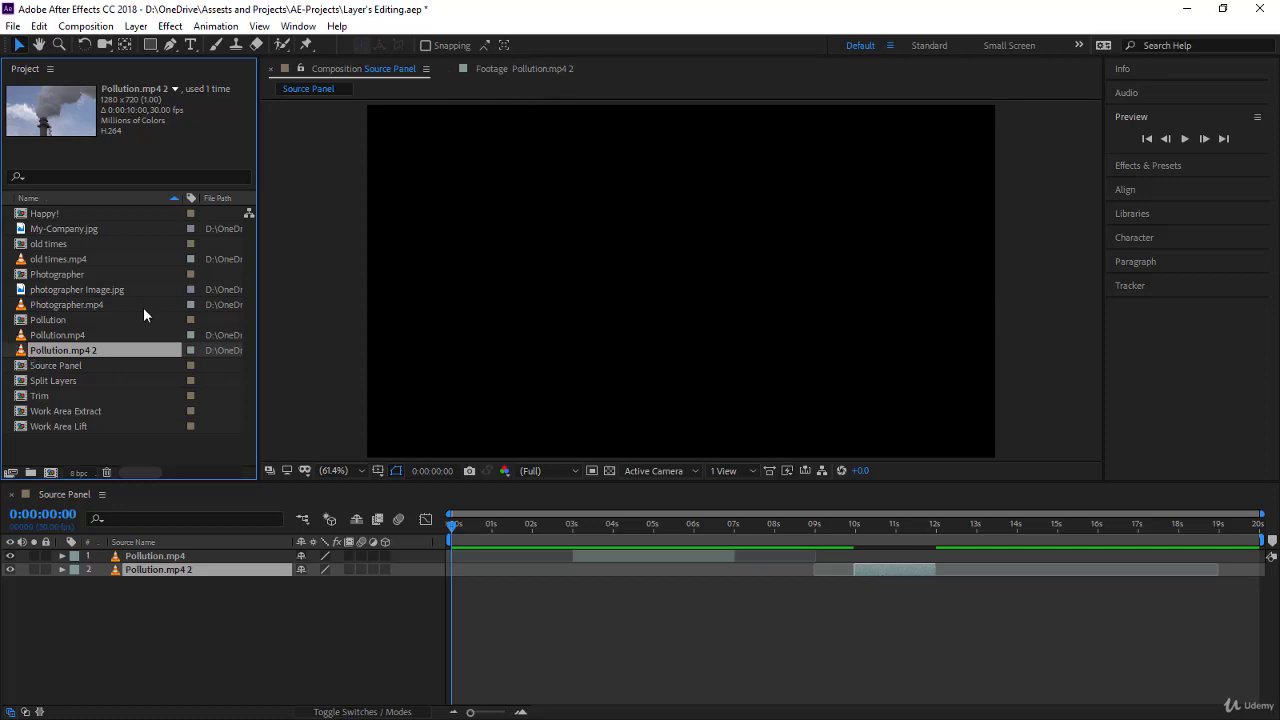
pyautogui.click(509, 68)
pyautogui.click(497, 262)
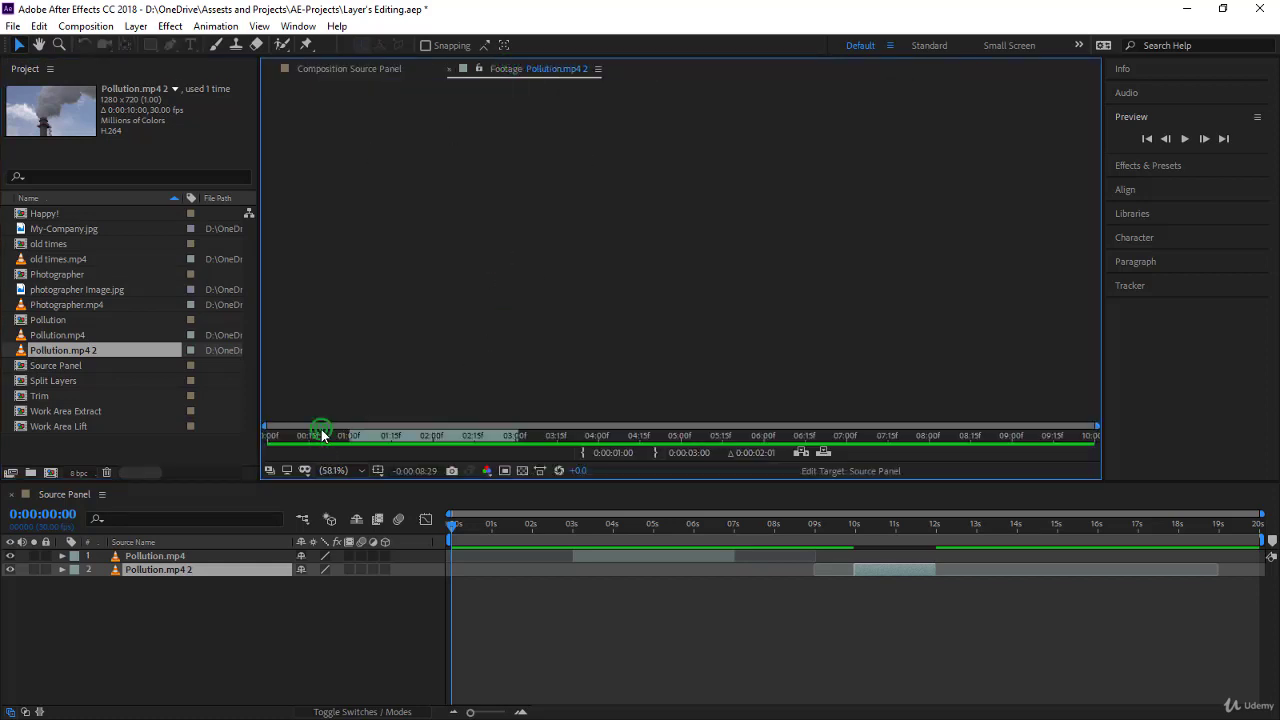
# Scrub Pollution.mp4 2 to about 2 seconds, then select both Pollution layers in the timeline
pyautogui.moveTo(327, 433); pyautogui.dragTo(426, 457)
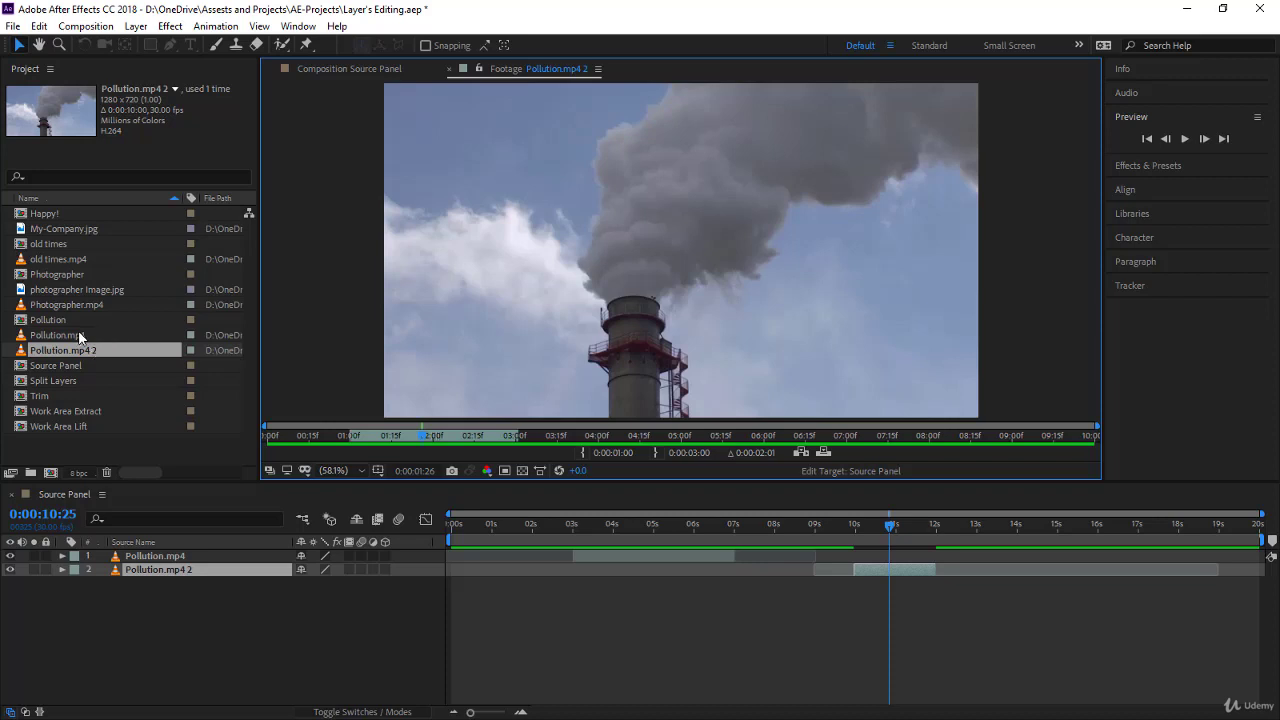
pyautogui.moveTo(145, 618); pyautogui.dragTo(155, 562)
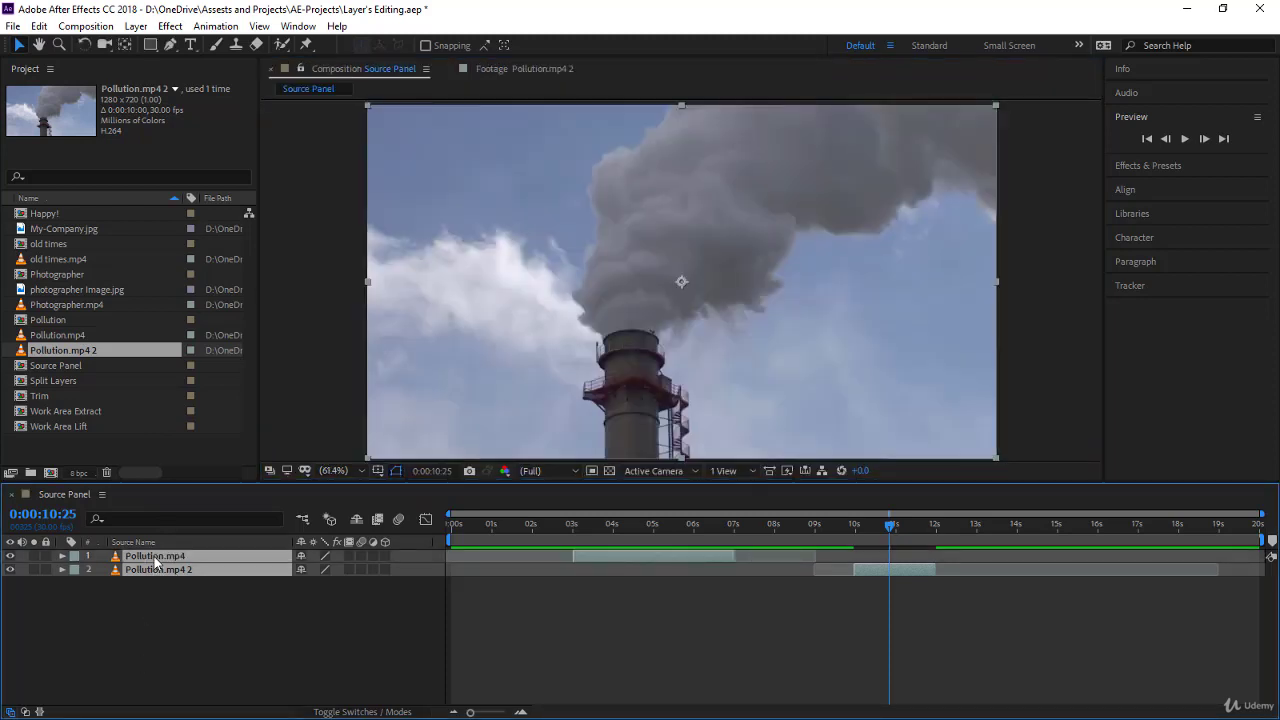
# Swap both Pollution layers for old times.mp4, set time to 0:00:06:00, and reopen Pollution.mp4 2
pyautogui.press('Delete')
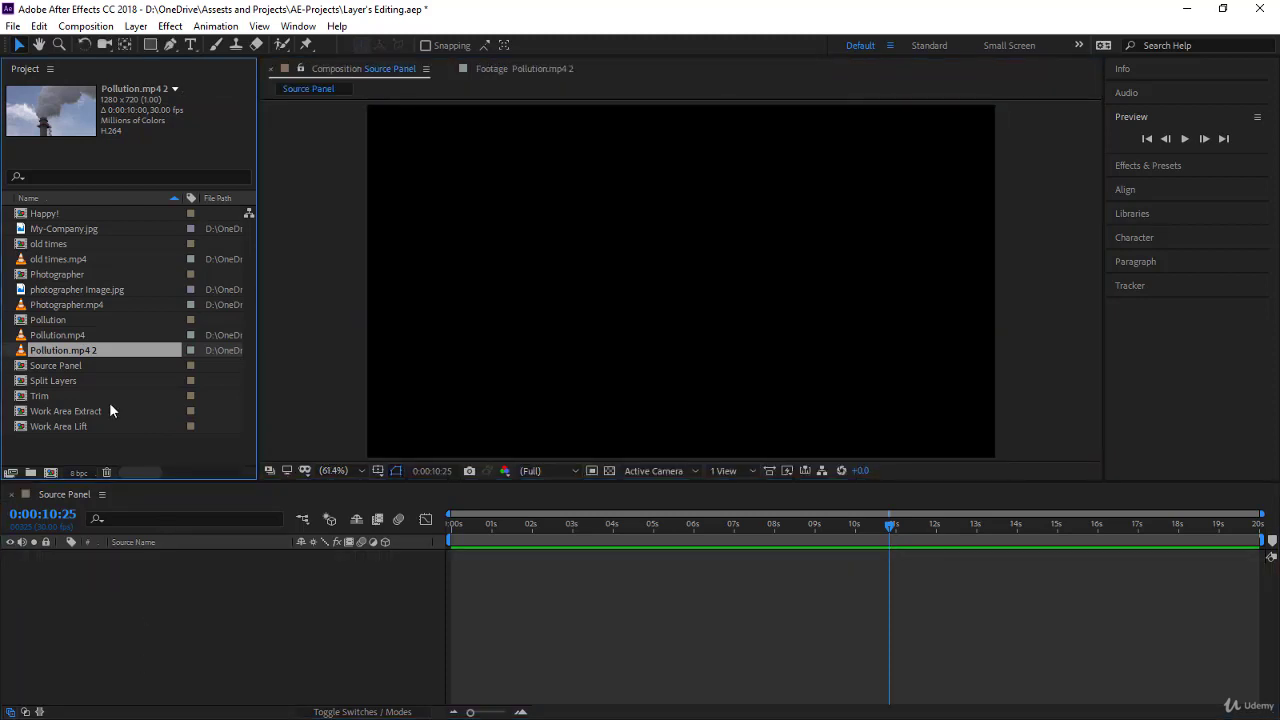
pyautogui.moveTo(71, 259); pyautogui.dragTo(100, 571)
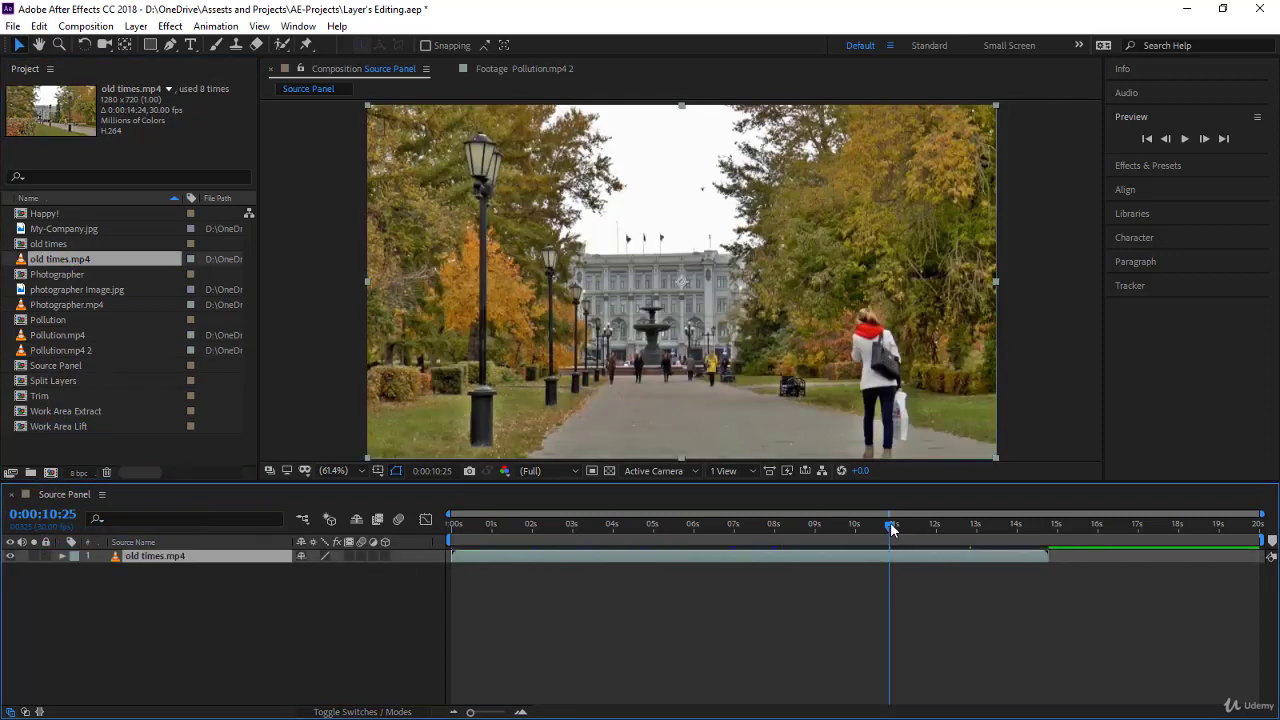
pyautogui.moveTo(892, 529); pyautogui.dragTo(697, 540)
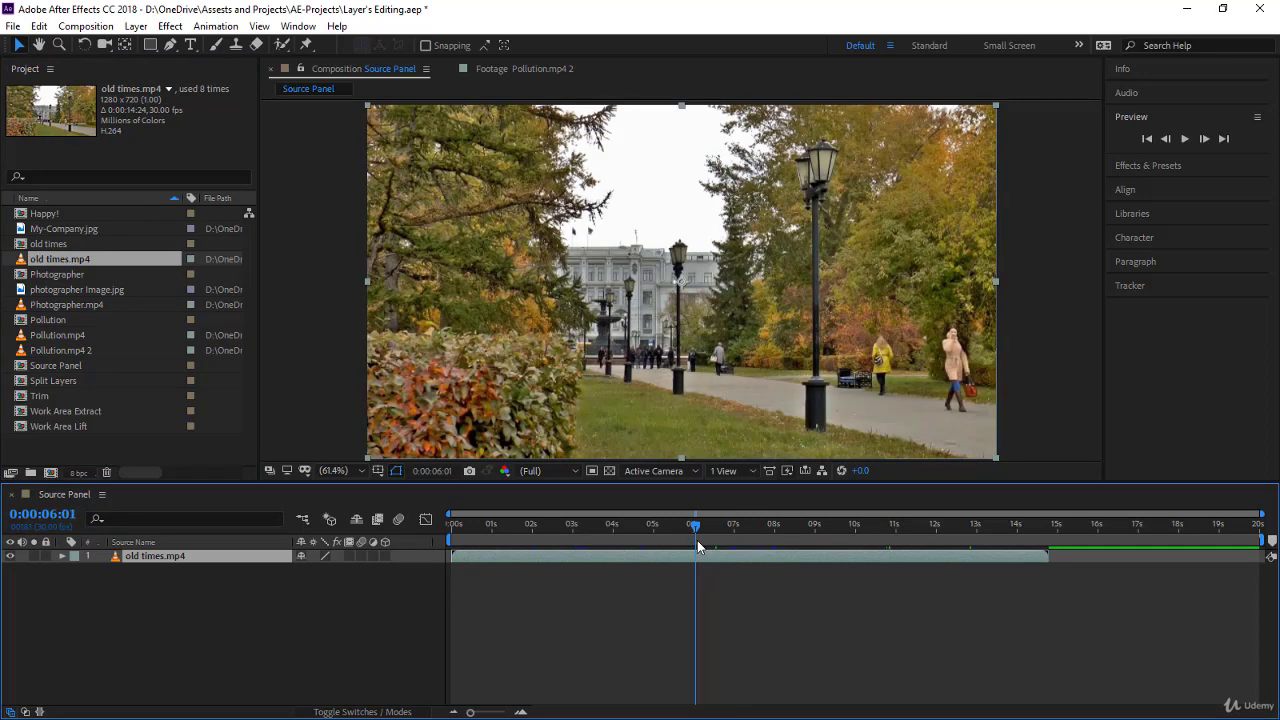
pyautogui.click(529, 70)
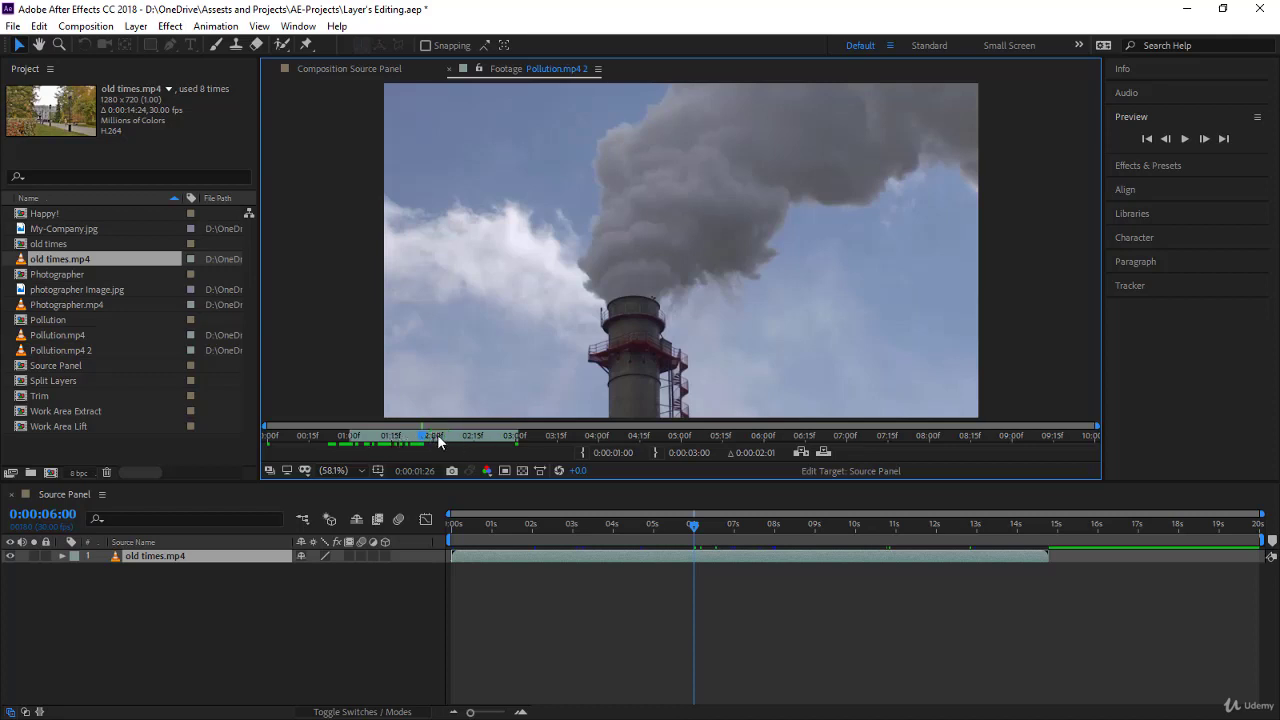
pyautogui.moveTo(422, 436); pyautogui.dragTo(391, 435)
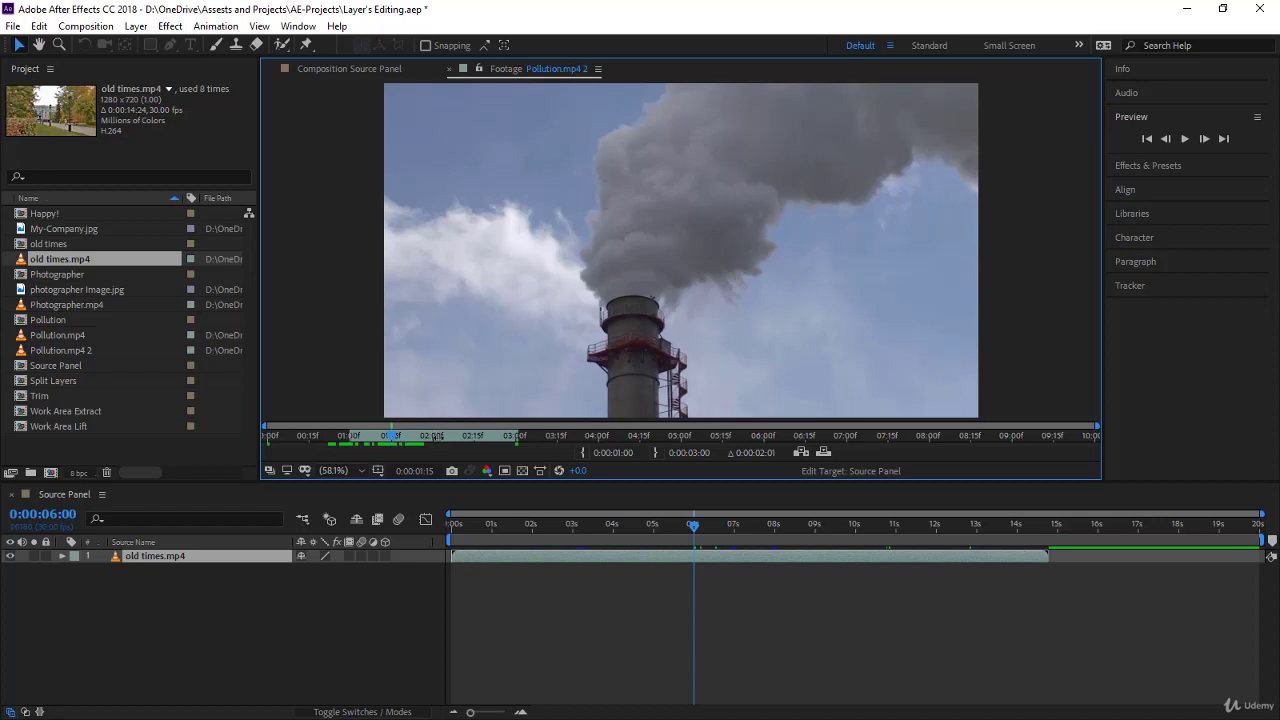
pyautogui.moveTo(434, 436); pyautogui.dragTo(752, 439)
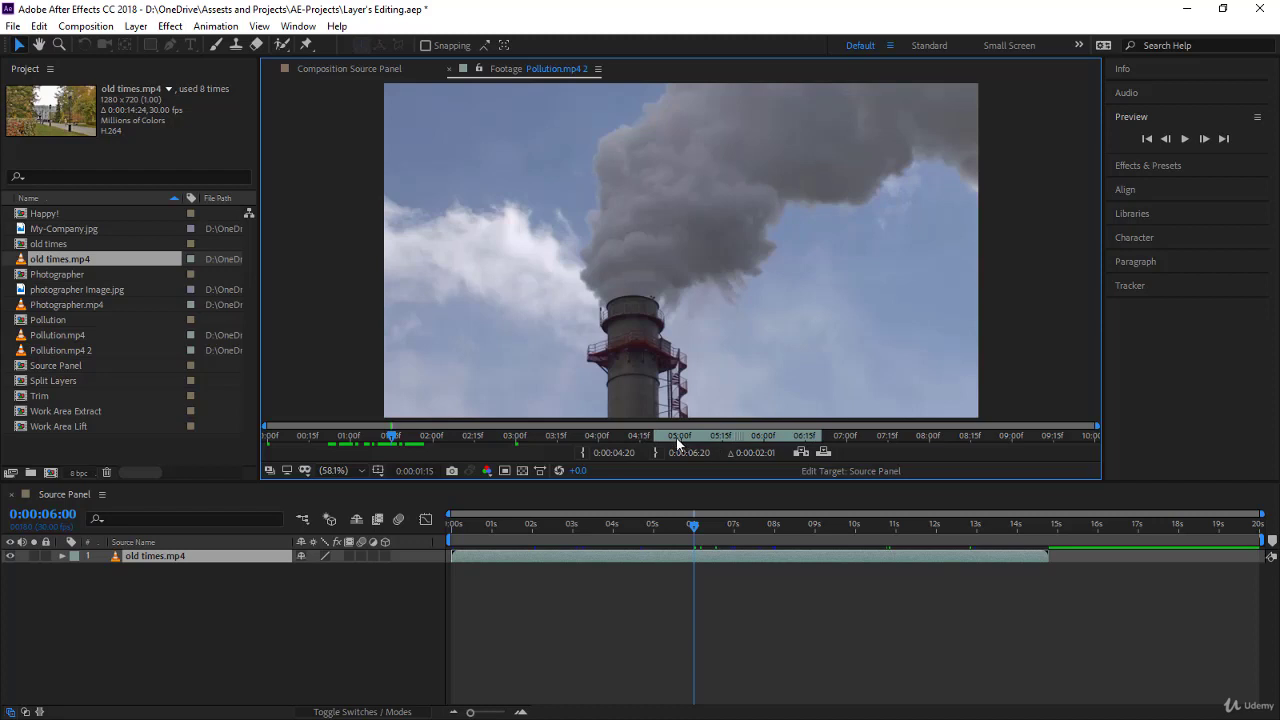
pyautogui.press('space')
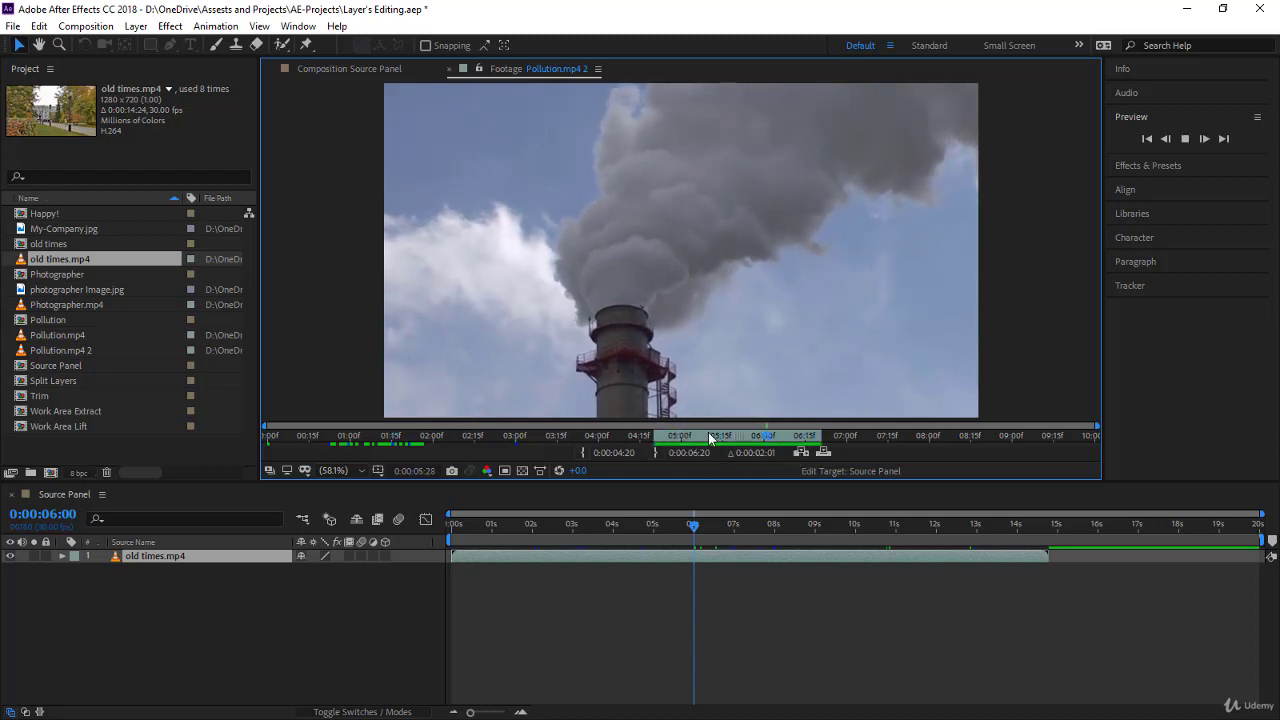
pyautogui.click(708, 436)
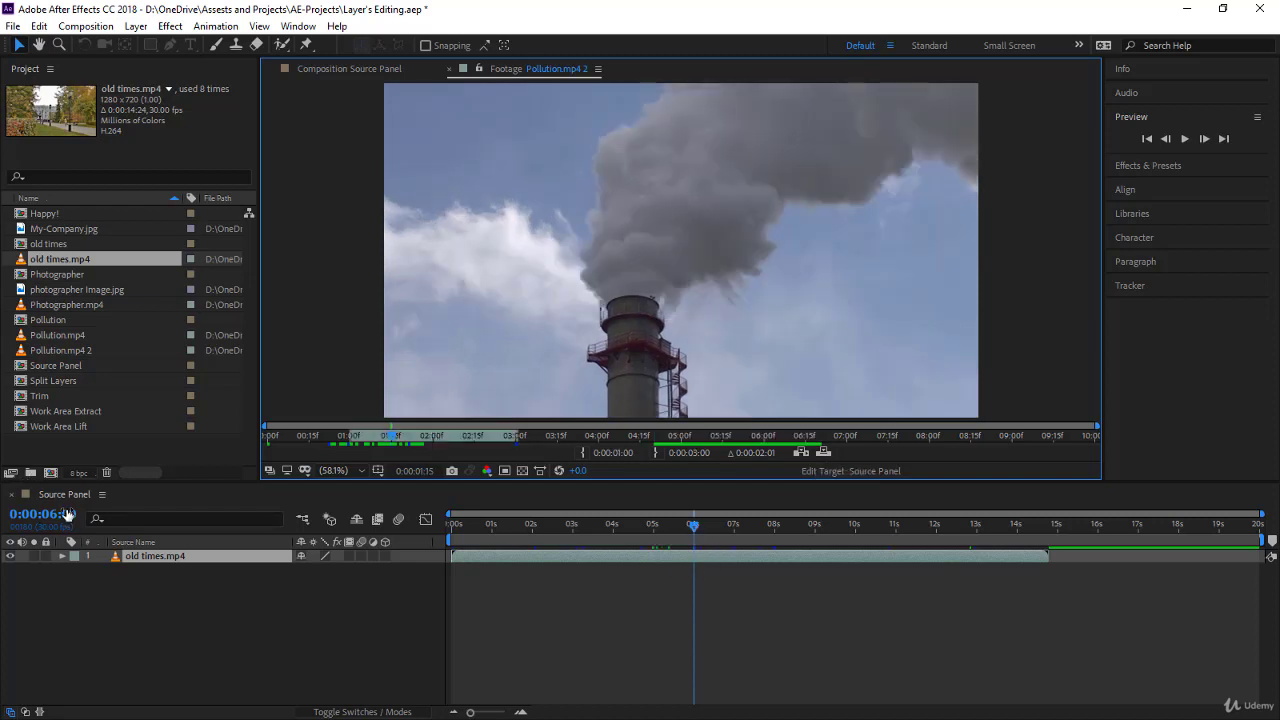
# Overlay the trimmed Pollution.mp4 2 clip as layer 1 at 6 seconds, then return to its footage view
pyautogui.click(828, 453)
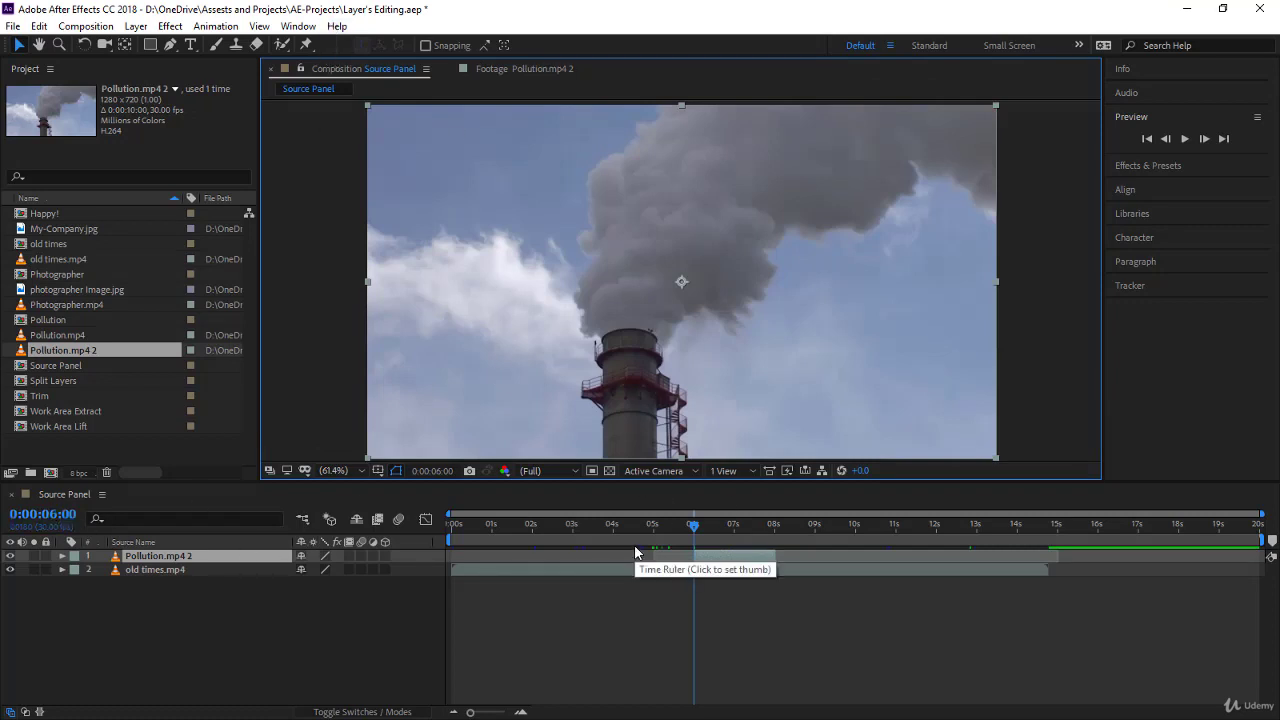
pyautogui.click(535, 68)
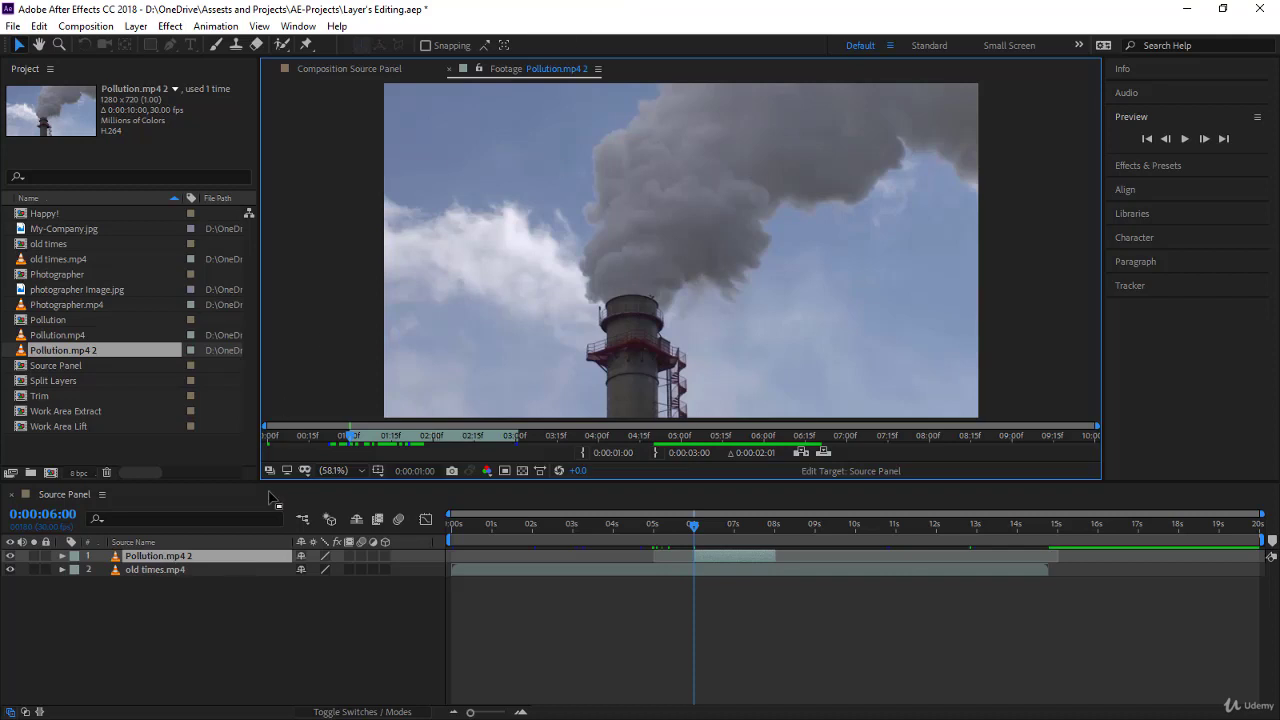
pyautogui.doubleClick(204, 561)
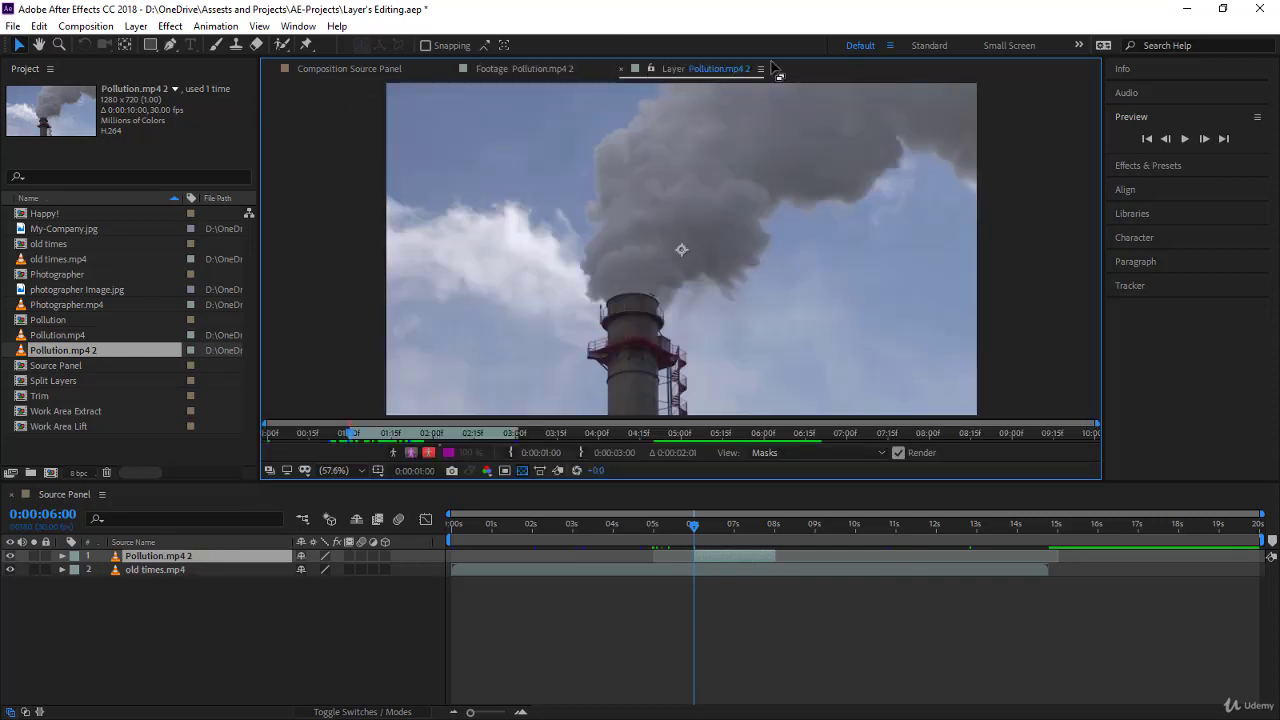
pyautogui.click(620, 69)
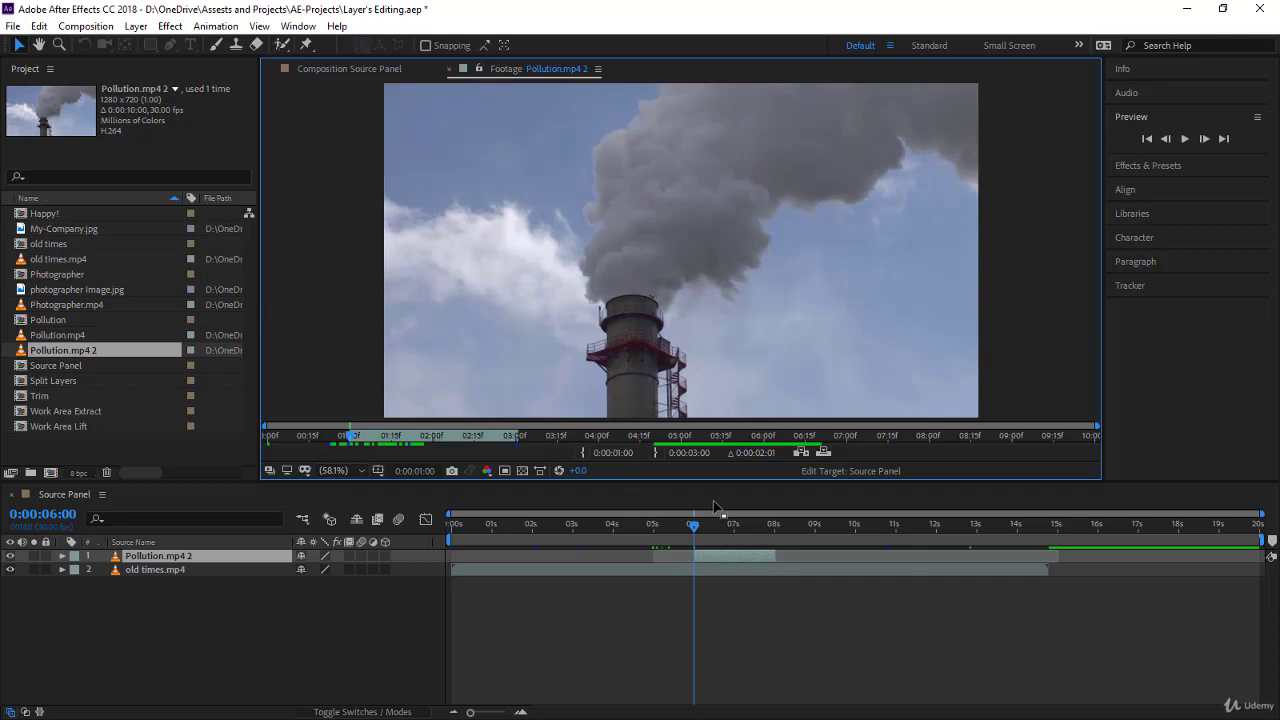
# Undo the overlaid Pollution.mp4 2 layer and ripple-insert the clip at 6 seconds instead
pyautogui.hotkey('ctrl', 'z')
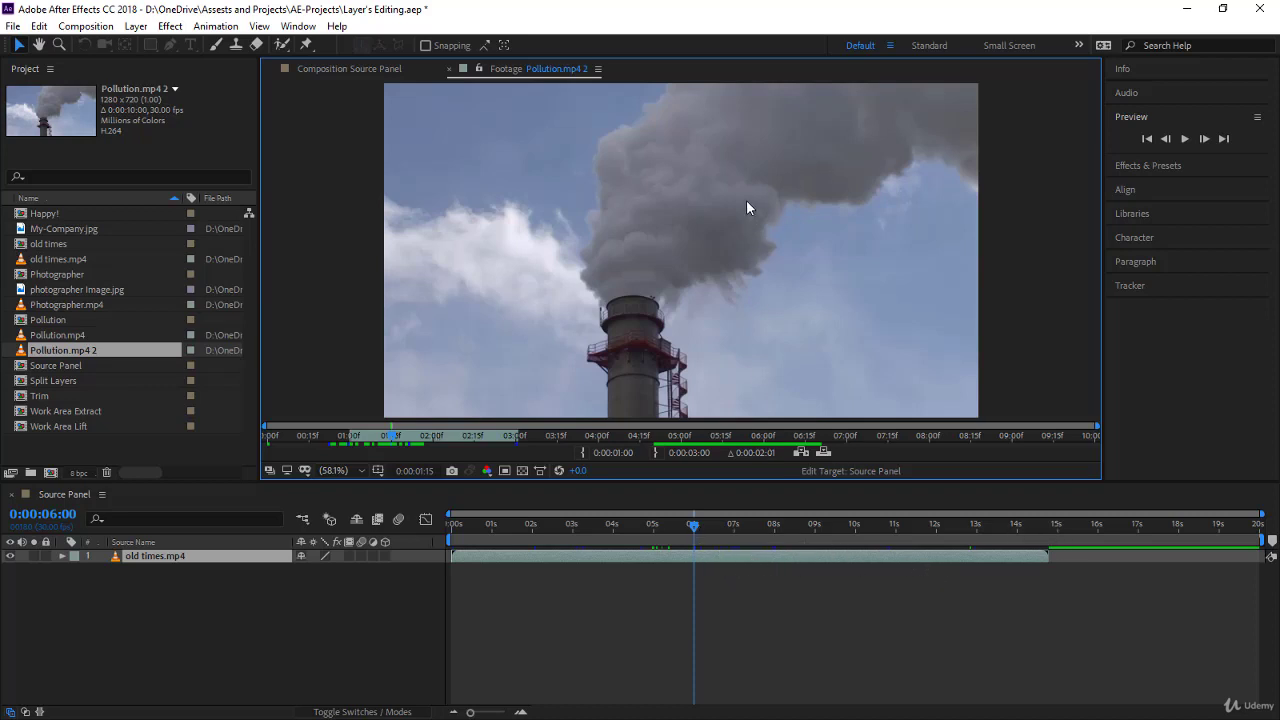
pyautogui.click(806, 455)
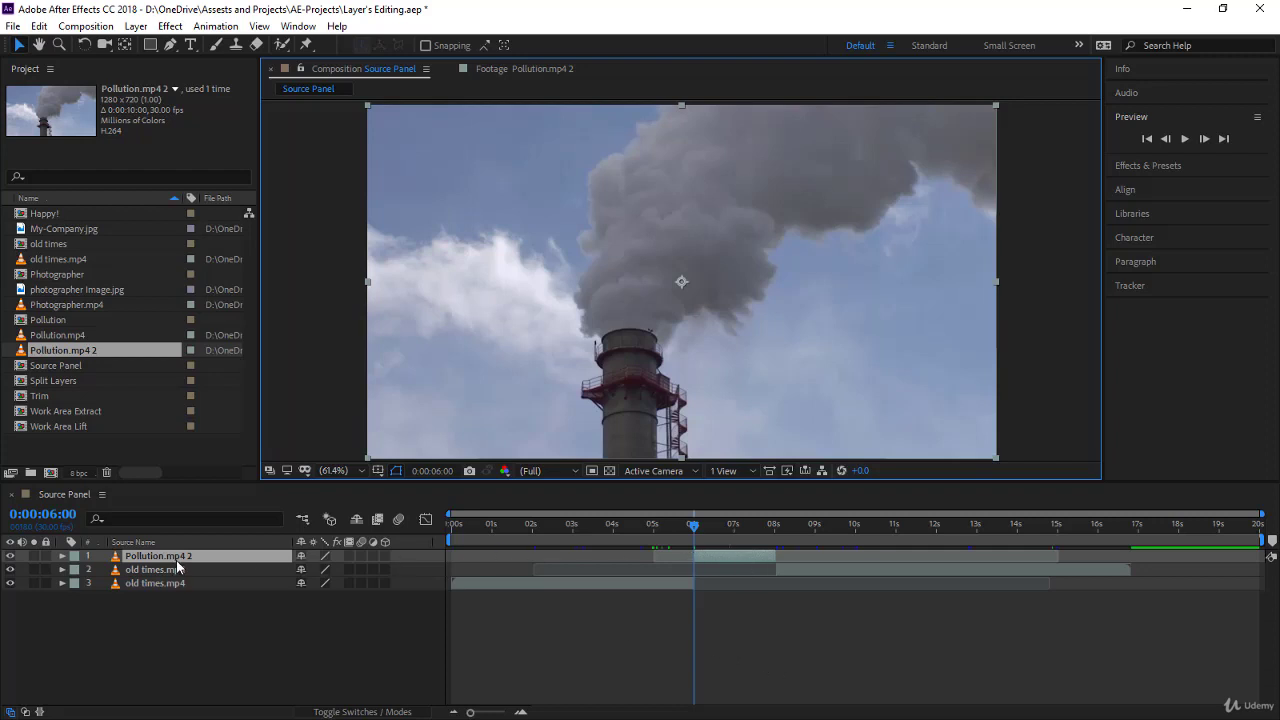
# Trim the bottom old times.mp4 layer so its out point is at 6 seconds
pyautogui.click(509, 583)
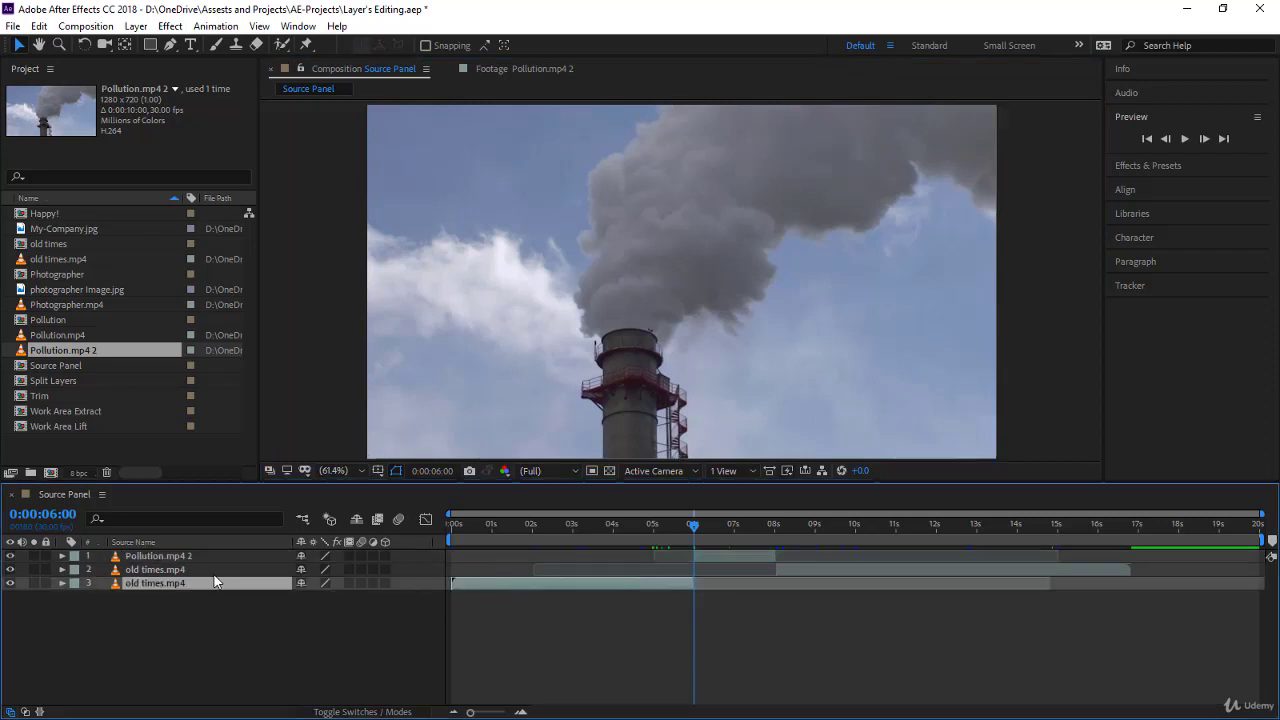
pyautogui.hotkey('ctrl', 'Up')
pyautogui.hotkey('ctrl', 'Down')
pyautogui.hotkey('alt', ']')
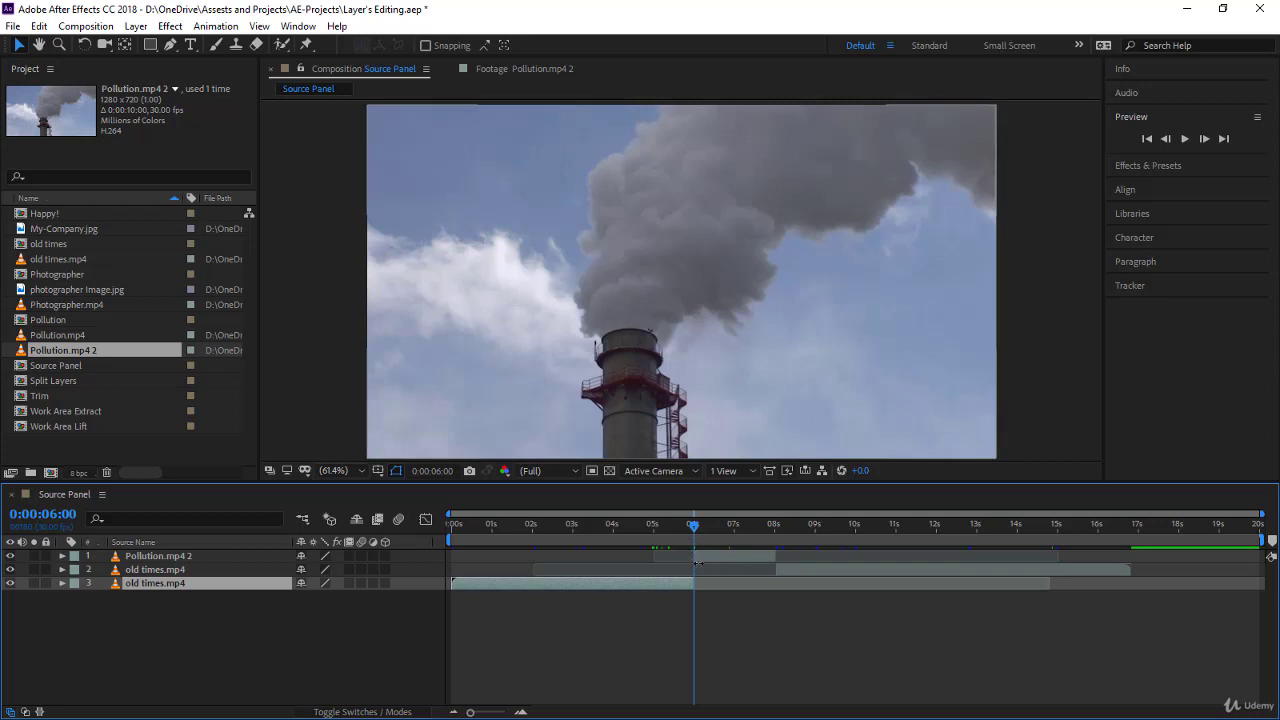
# Select the Pollution.mp4 2 layer and move the time to its out point
pyautogui.click(723, 558)
pyautogui.click(782, 571)
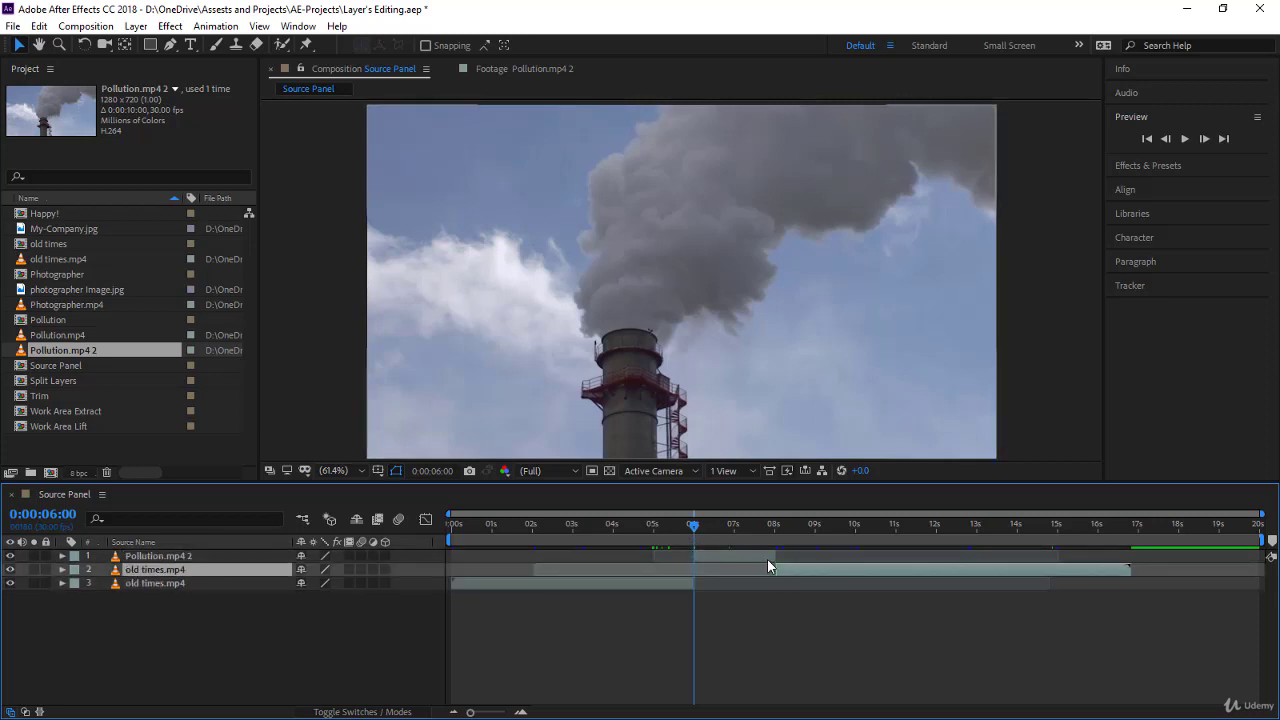
pyautogui.click(767, 559)
pyautogui.press('o')
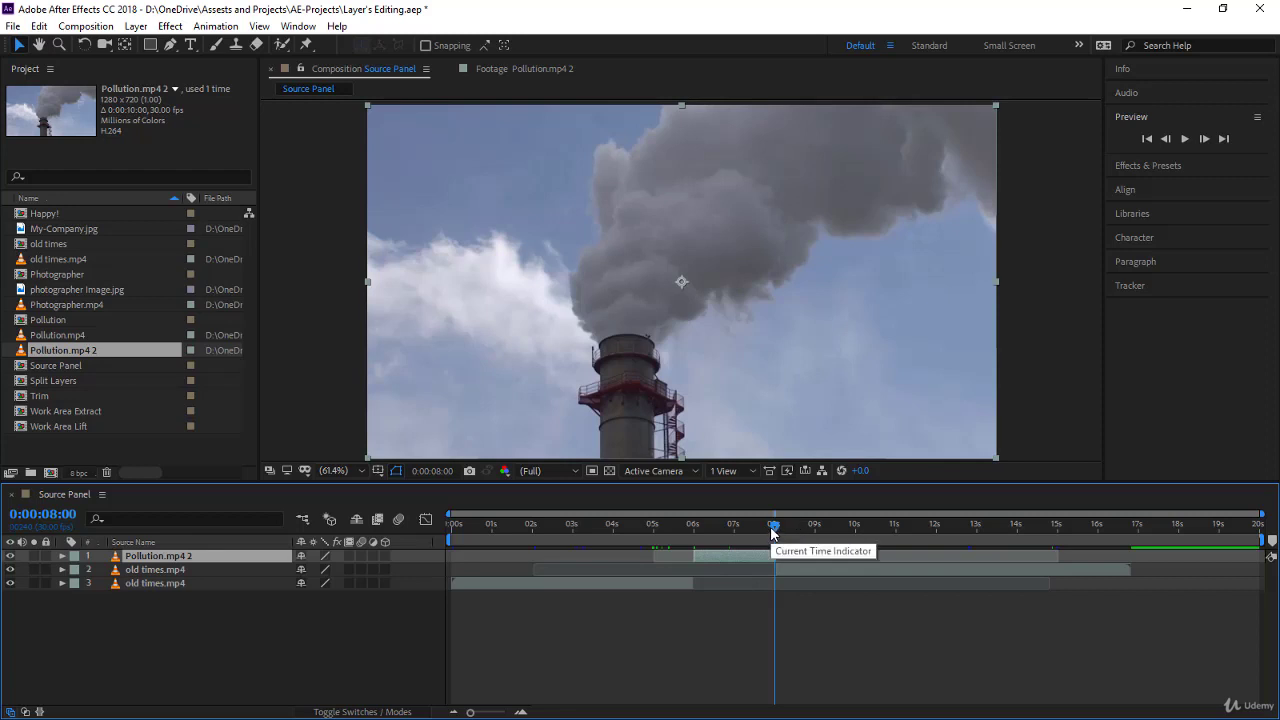
# Set the composition time to 0:00:06:18 and bring back the Pollution.mp4 2 footage viewer
pyautogui.moveTo(771, 532); pyautogui.dragTo(718, 530)
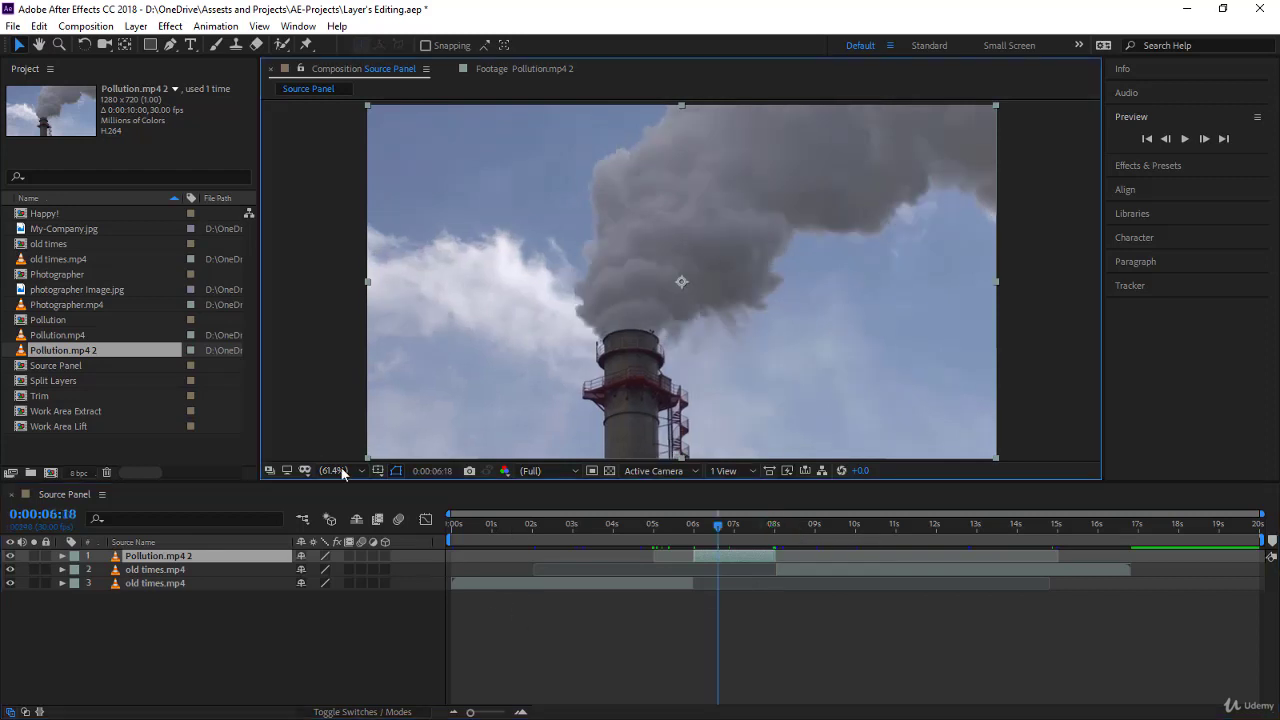
pyautogui.doubleClick(125, 352)
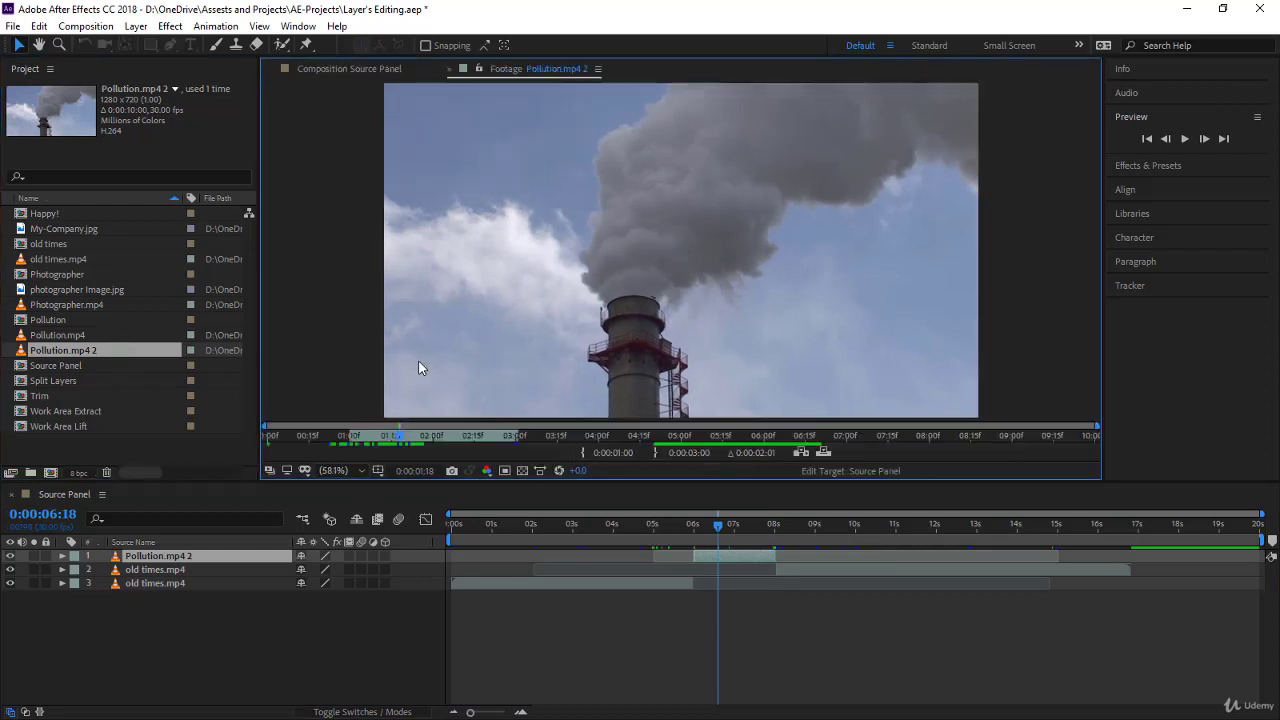